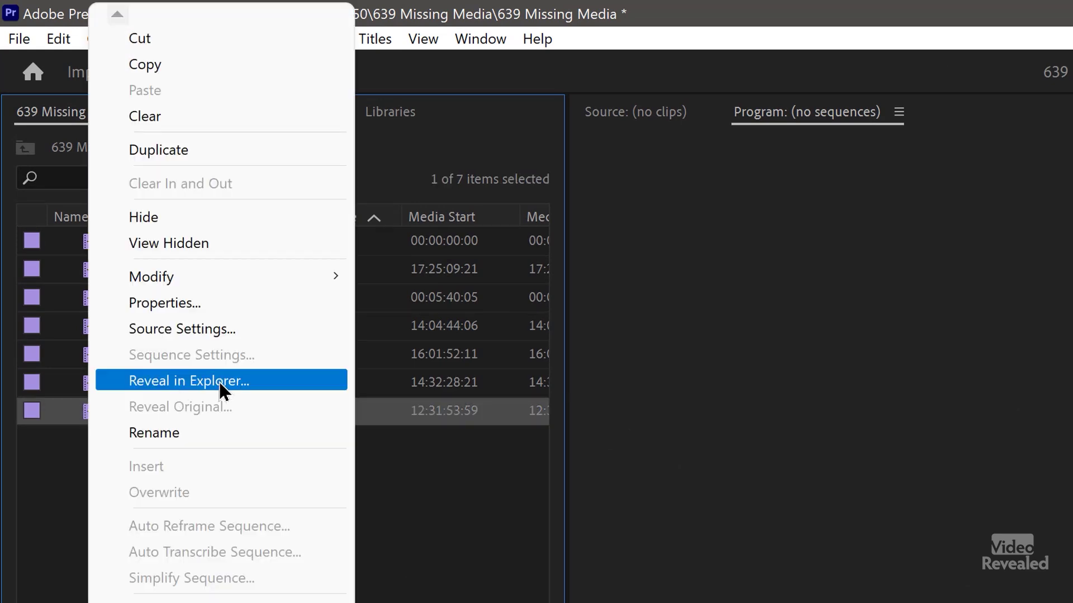
Reveal the selected 59.94 fps mountains clip's source file in File Explorer
{"action": "left_click", "coordinate": [270, 383]}
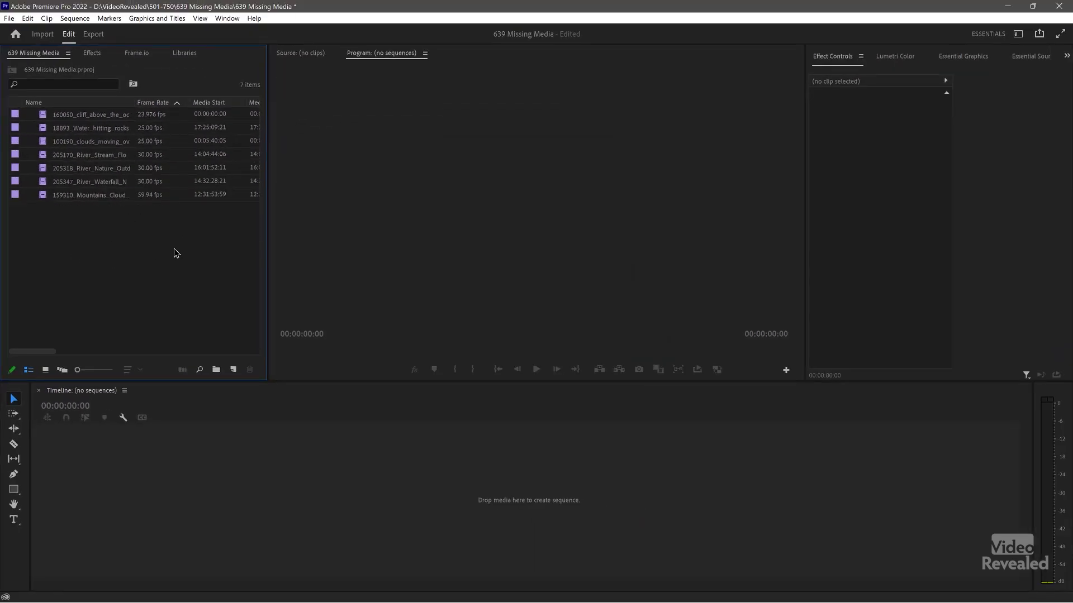
Enlarge the project panel and enable the File Path property in its metadata display
{"action": "double_click", "coordinate": [39, 56]}
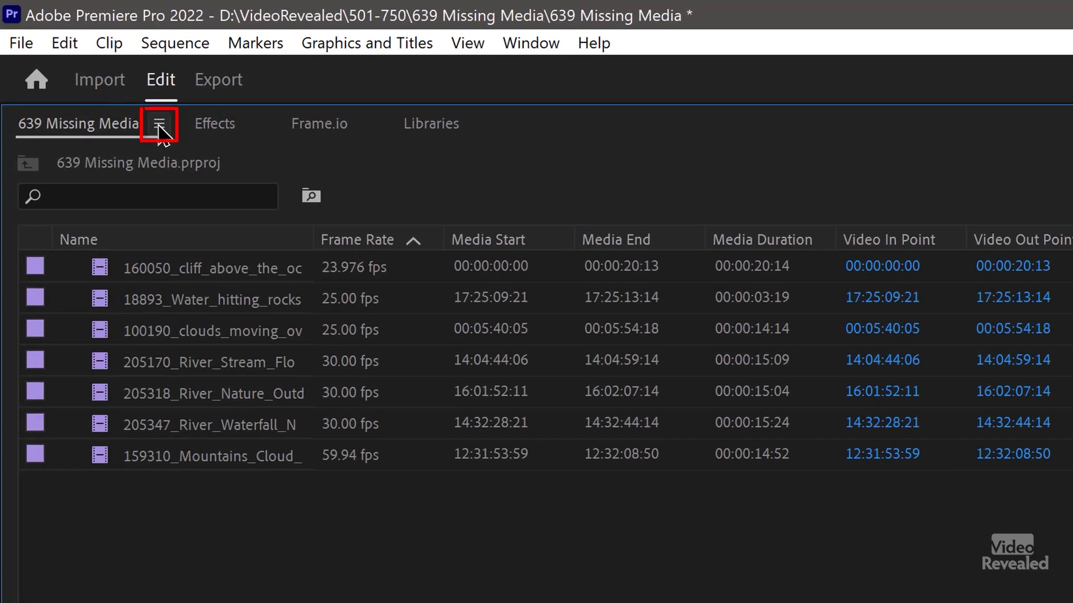
{"action": "left_click", "coordinate": [159, 125]}
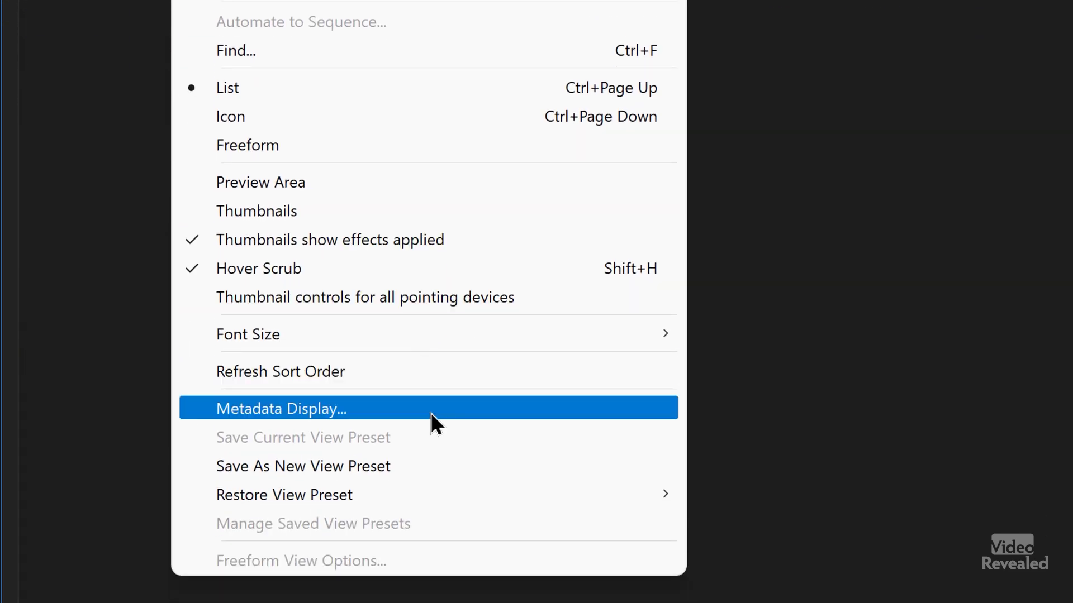
{"action": "left_click", "coordinate": [430, 413]}
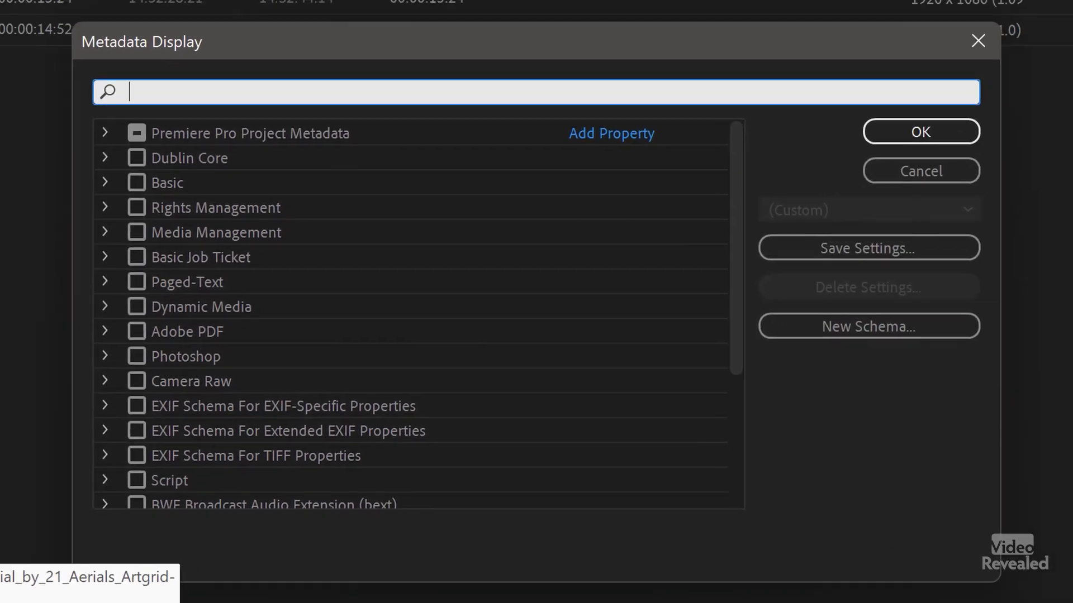
{"action": "type", "text": "path"}
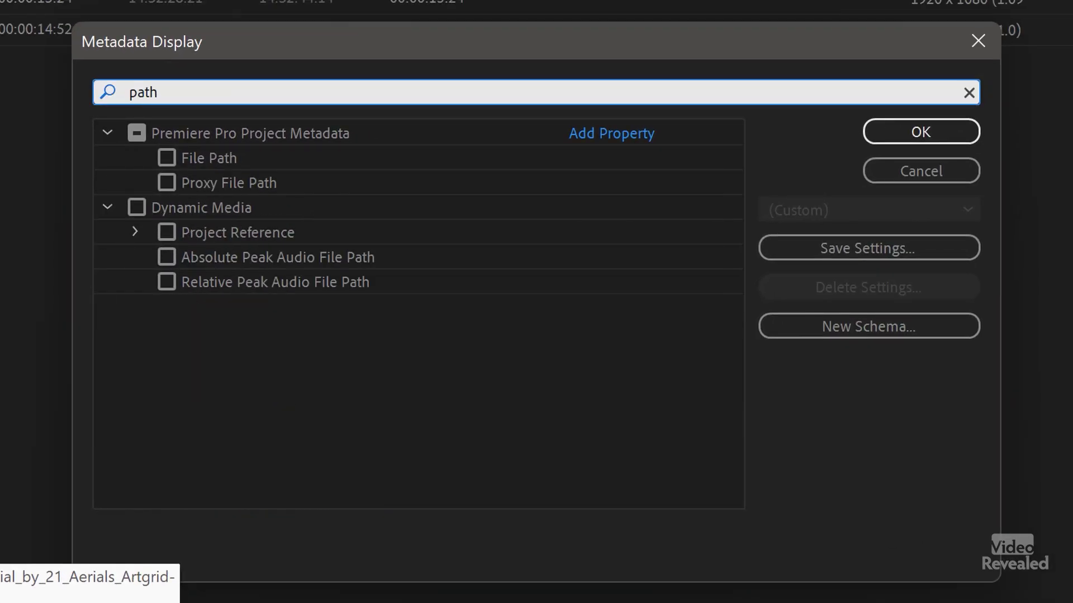
{"action": "left_click", "coordinate": [179, 160]}
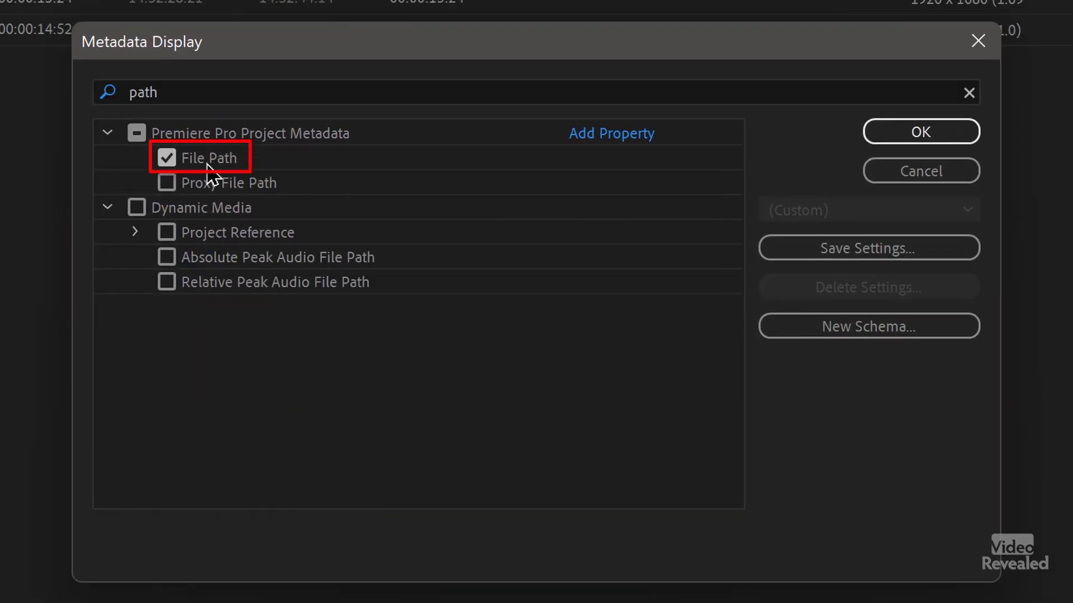
{"action": "left_click", "coordinate": [914, 134]}
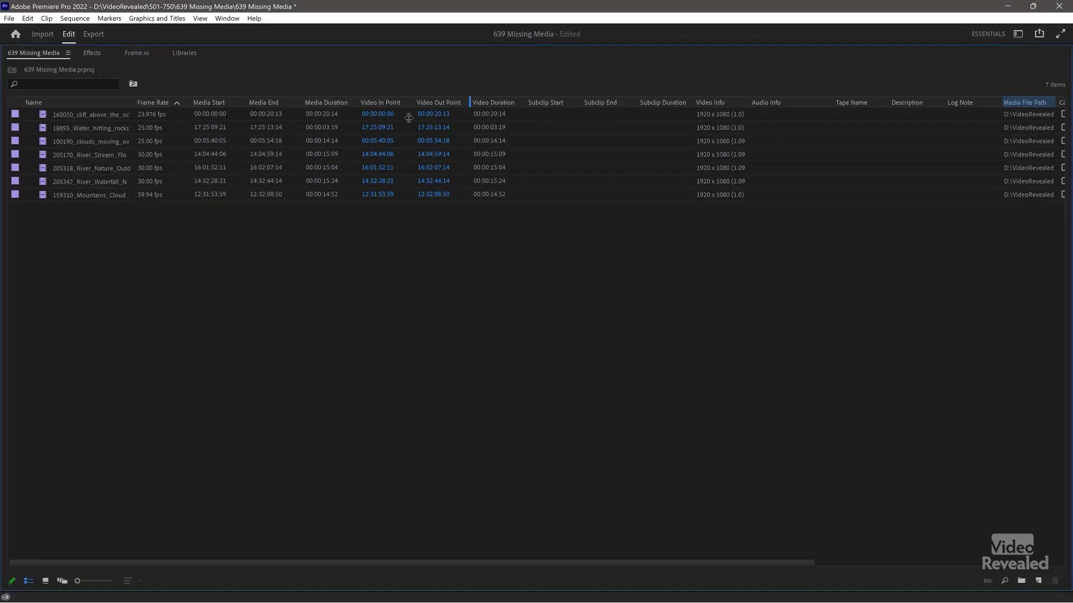
Place the Media File Path column directly after Name, restore the panel size and widen the column to show more of each path
{"action": "left_click_drag", "start_coordinate": [144, 108], "coordinate": [142, 106]}
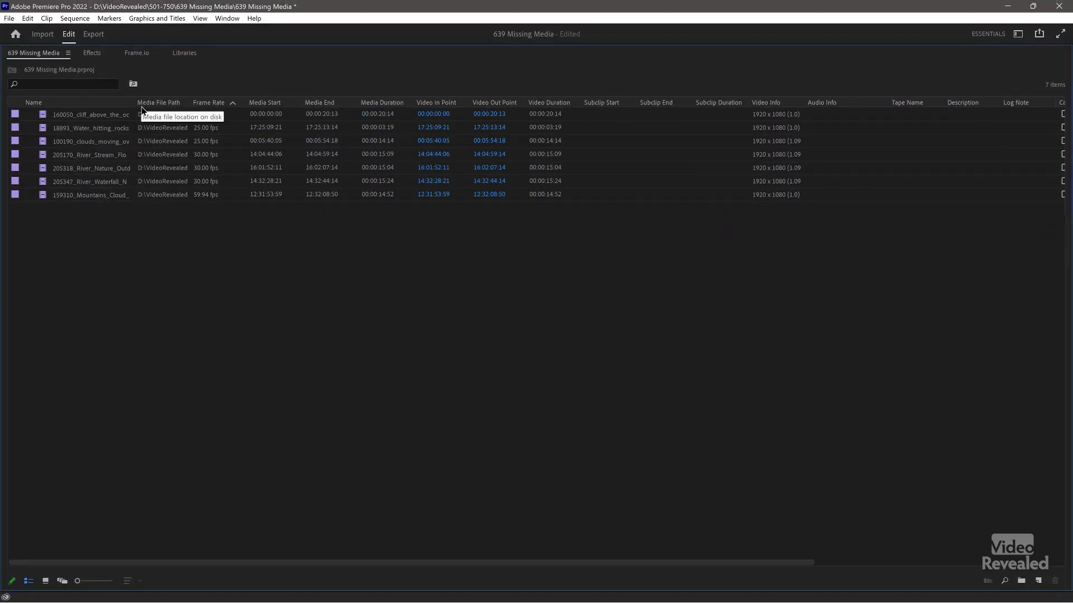
{"action": "double_click", "coordinate": [60, 75]}
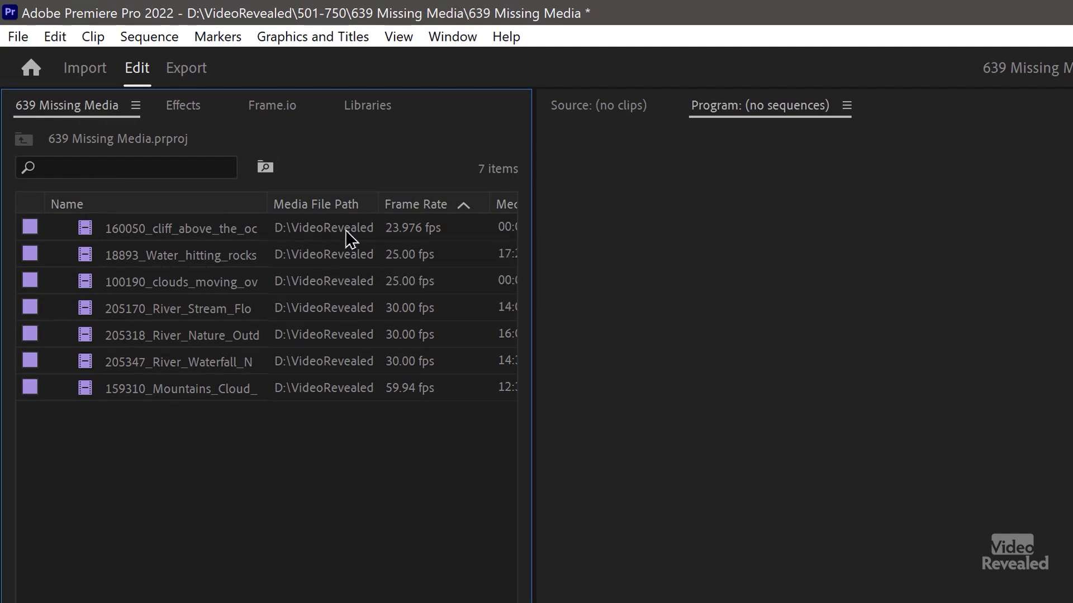
{"action": "left_click_drag", "start_coordinate": [380, 204], "coordinate": [615, 206]}
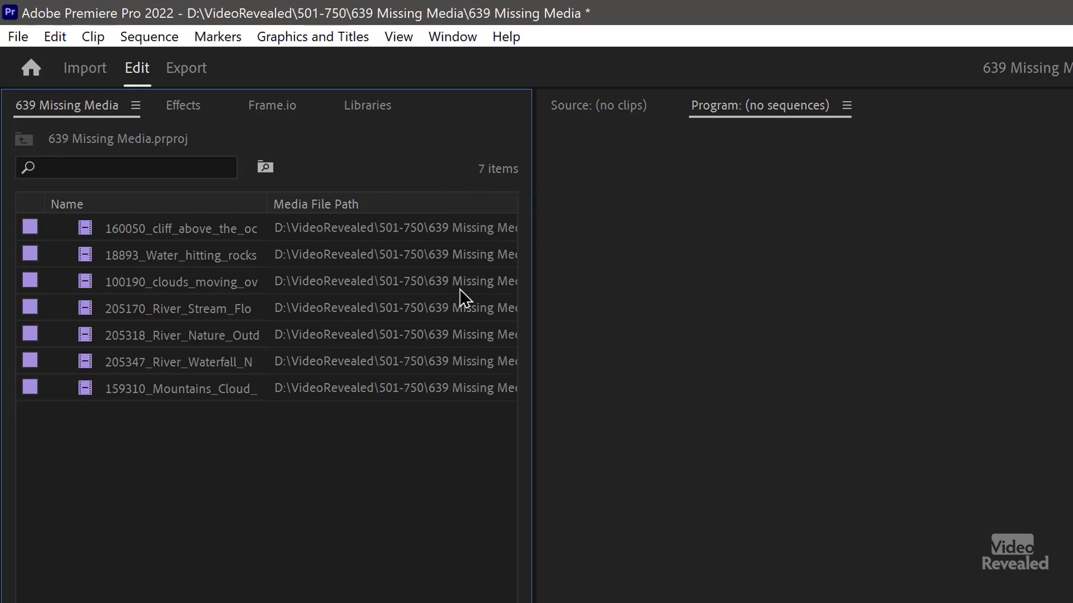
Preview the 160050 cliff, 18893 water and 100190 clouds clips in the Source monitor
{"action": "double_click", "coordinate": [84, 235]}
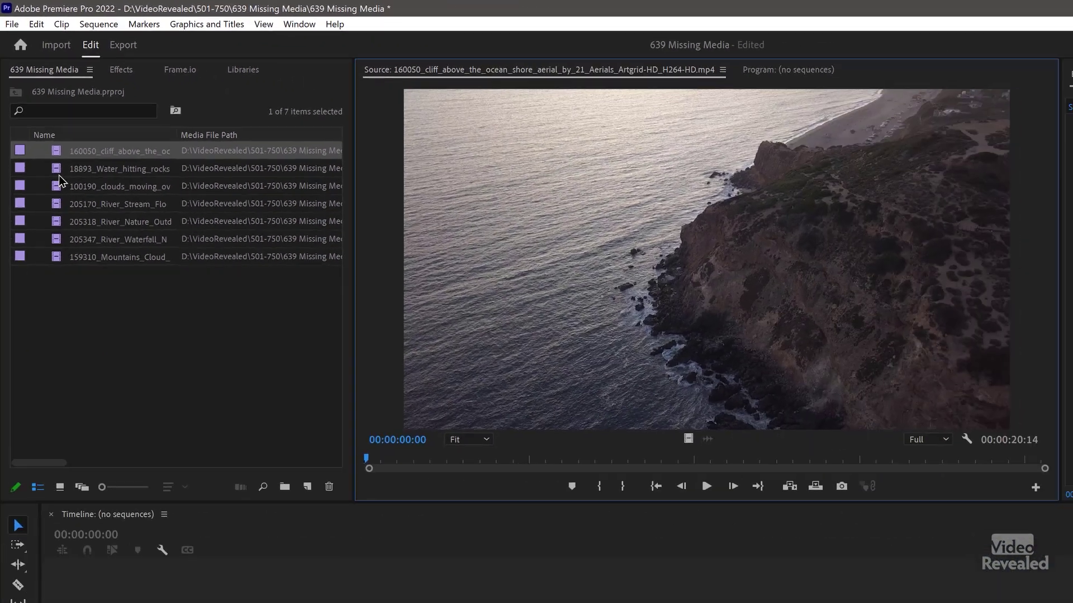
{"action": "left_click", "coordinate": [84, 254]}
{"action": "double_click", "coordinate": [44, 128]}
{"action": "double_click", "coordinate": [44, 141]}
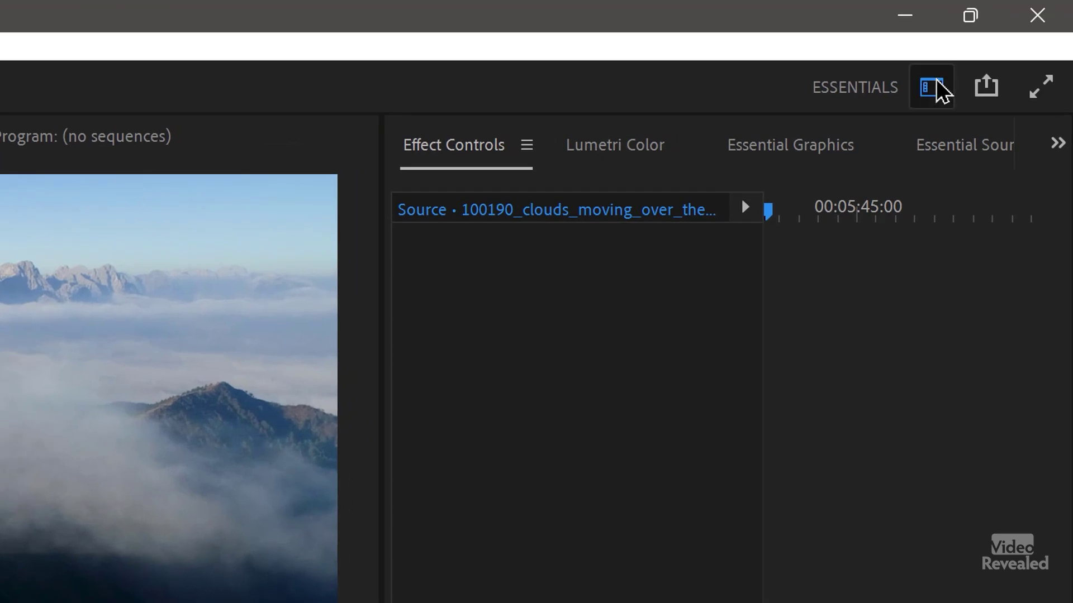
{"action": "left_click", "coordinate": [955, 73]}
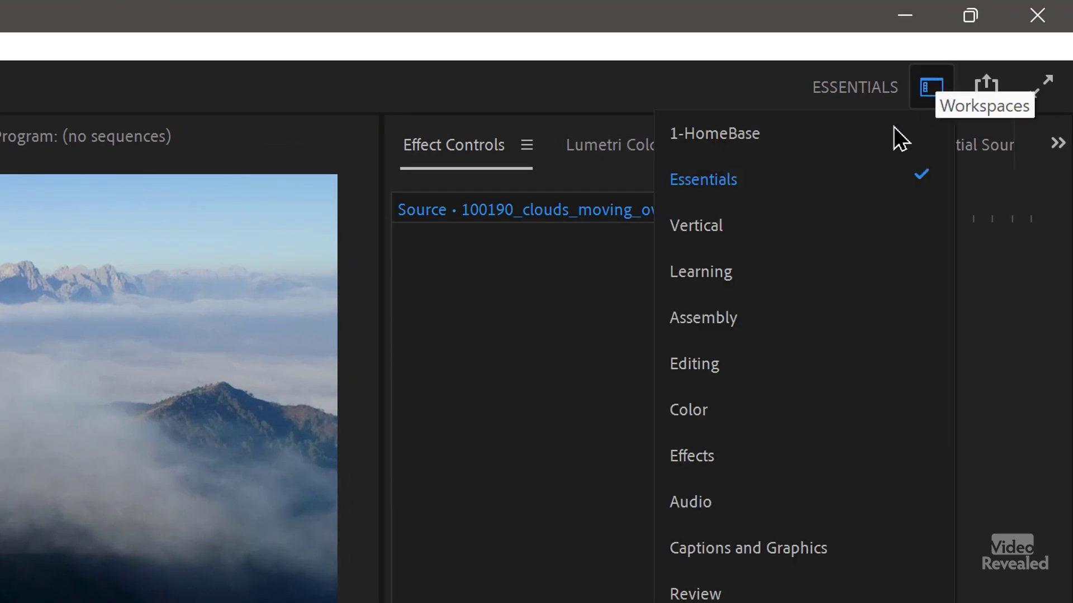
{"action": "left_click", "coordinate": [934, 88]}
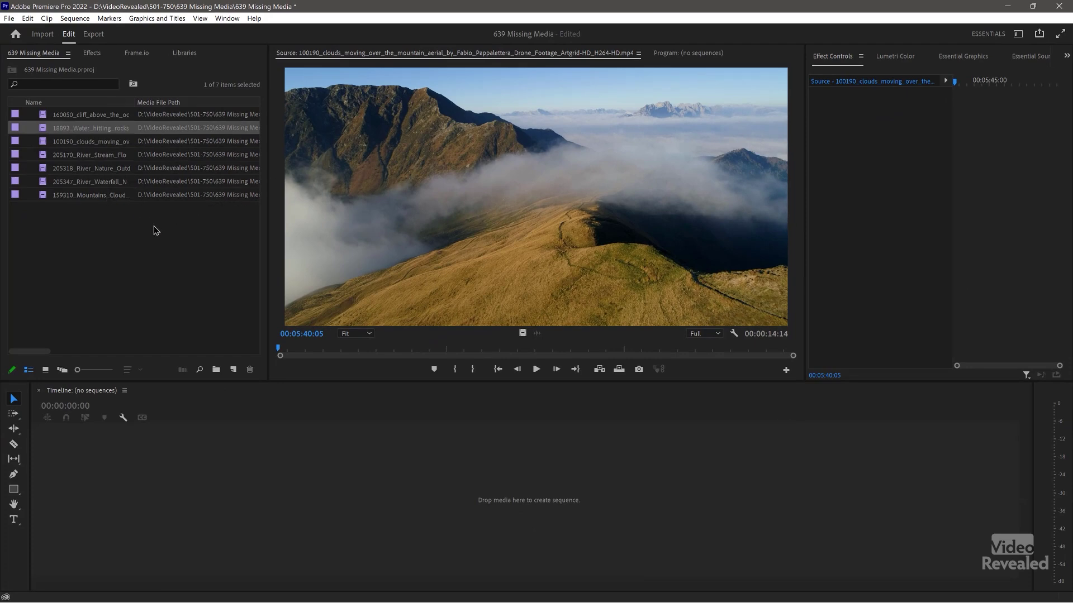
Create a sequence from all seven video clips in the empty timeline and scrub through it
{"action": "left_click_drag", "start_coordinate": [138, 237], "coordinate": [47, 104]}
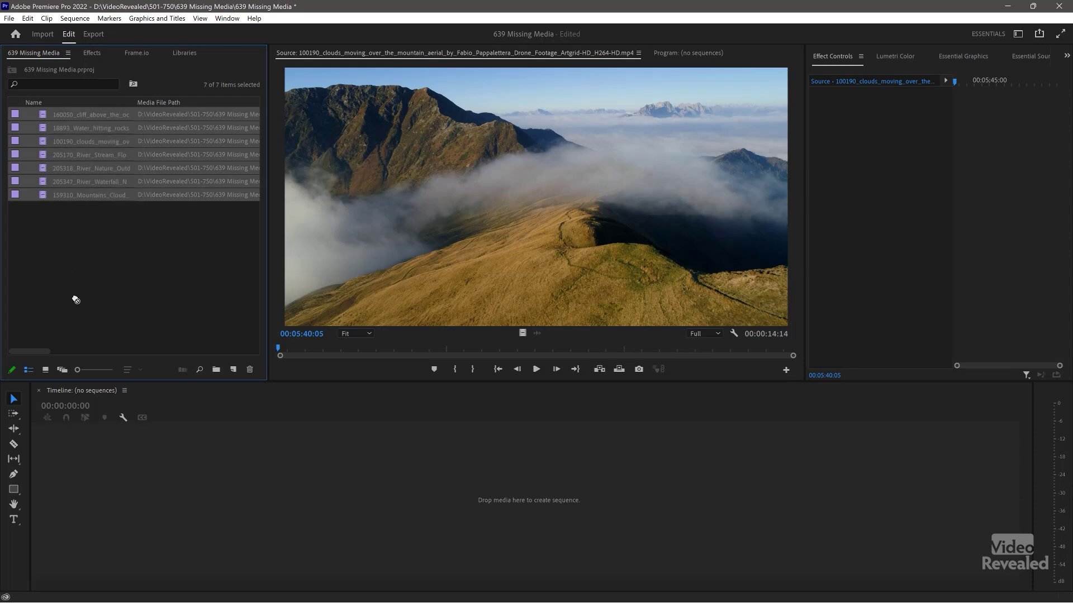
{"action": "left_click_drag", "start_coordinate": [120, 479], "coordinate": [120, 478]}
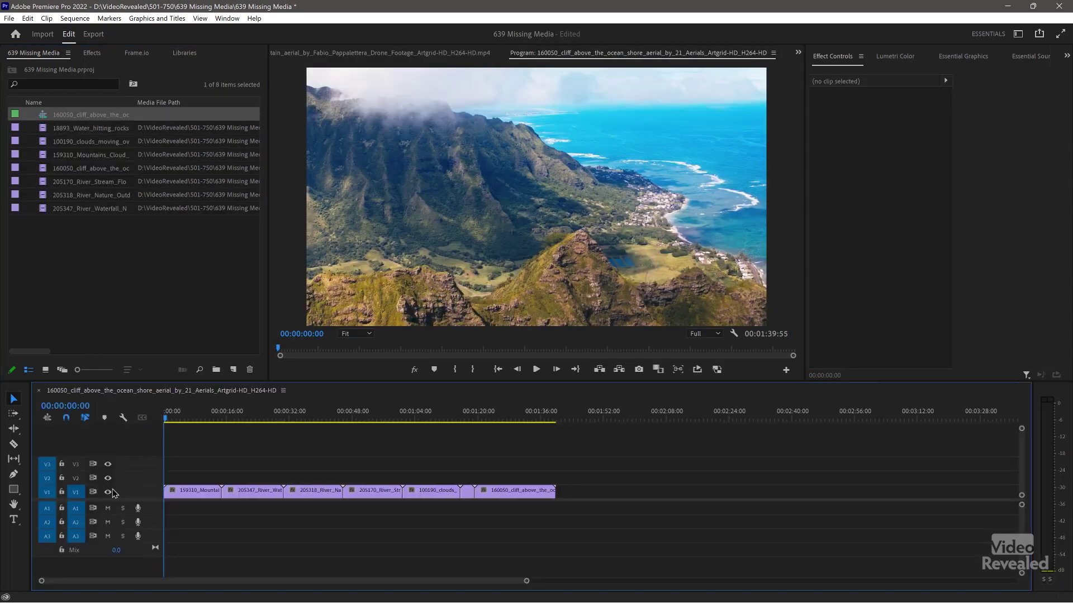
{"action": "left_click_drag", "start_coordinate": [203, 420], "coordinate": [519, 439]}
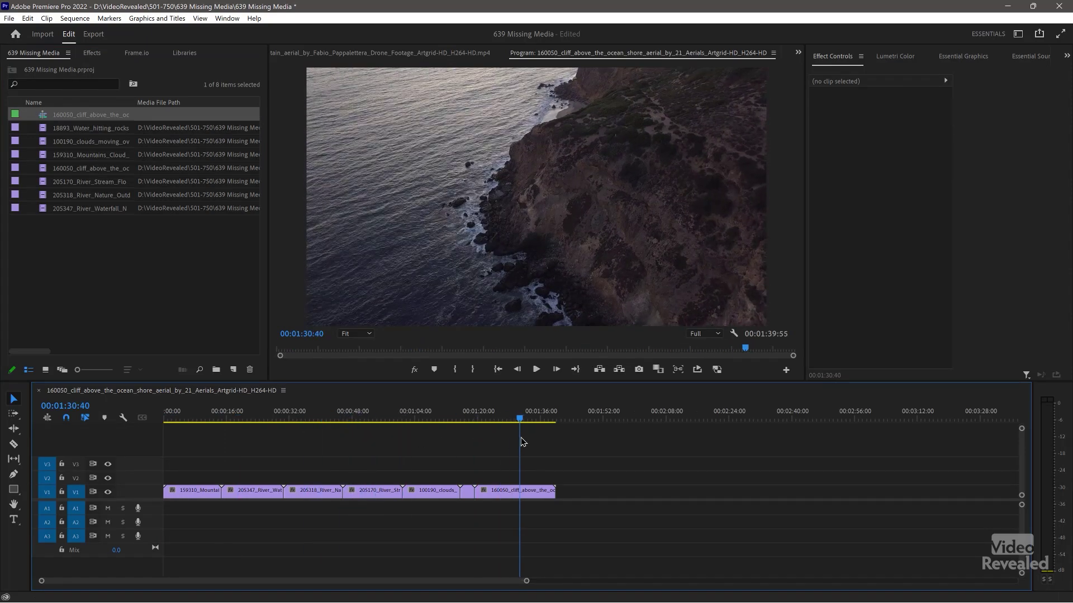
Import the whole Photos folder from the project's Desktop folder
{"action": "left_click", "coordinate": [42, 34]}
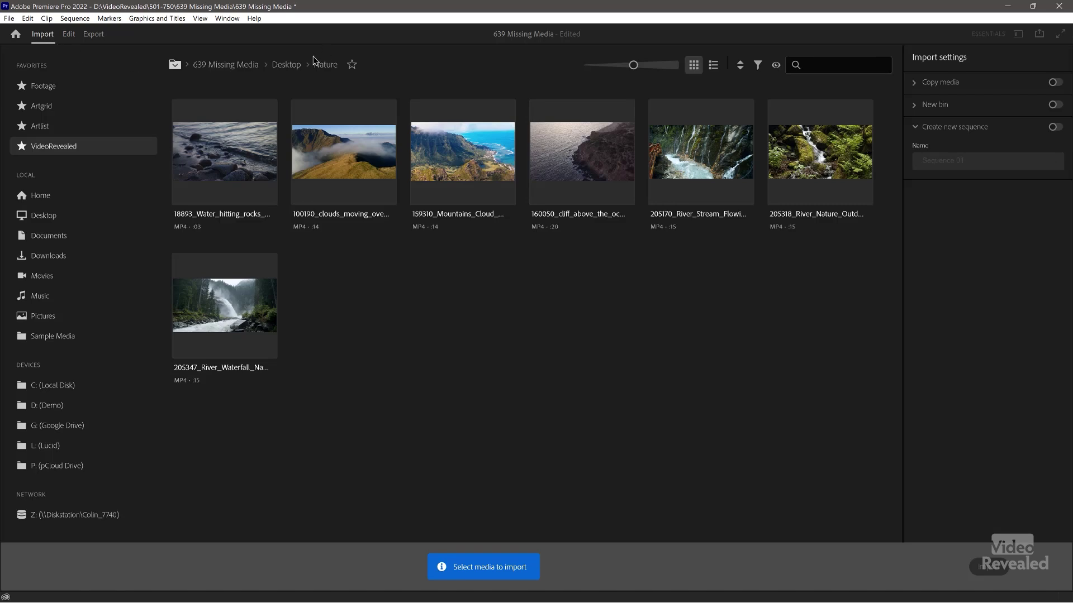
{"action": "left_click", "coordinate": [286, 65]}
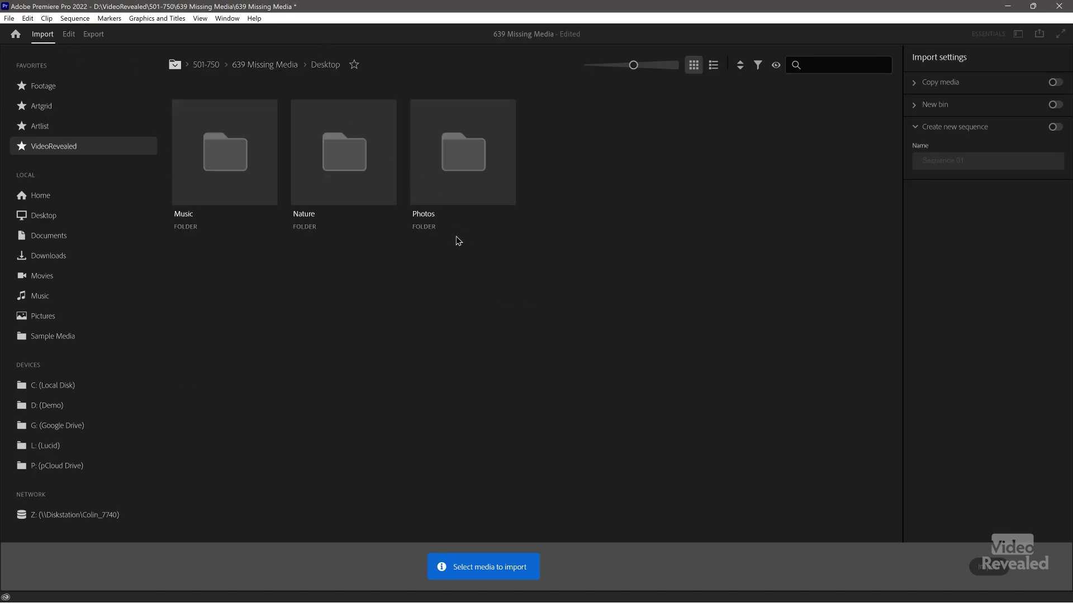
{"action": "left_click", "coordinate": [461, 222]}
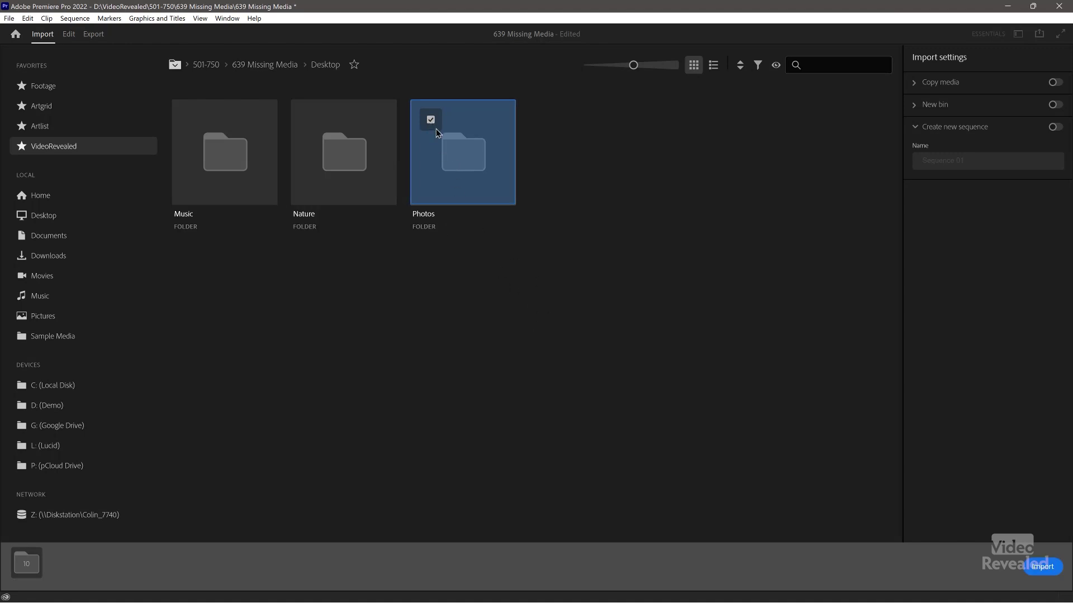
{"action": "left_click", "coordinate": [1042, 567]}
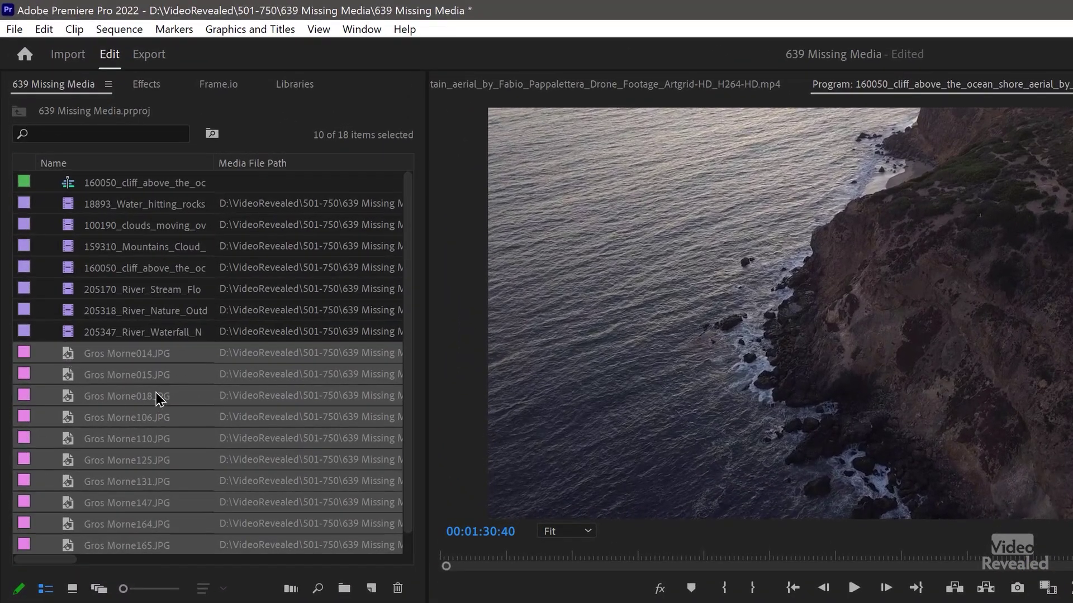
Group the ten imported Gros Morne images into a new bin named photos
{"action": "left_click_drag", "start_coordinate": [73, 360], "coordinate": [220, 483]}
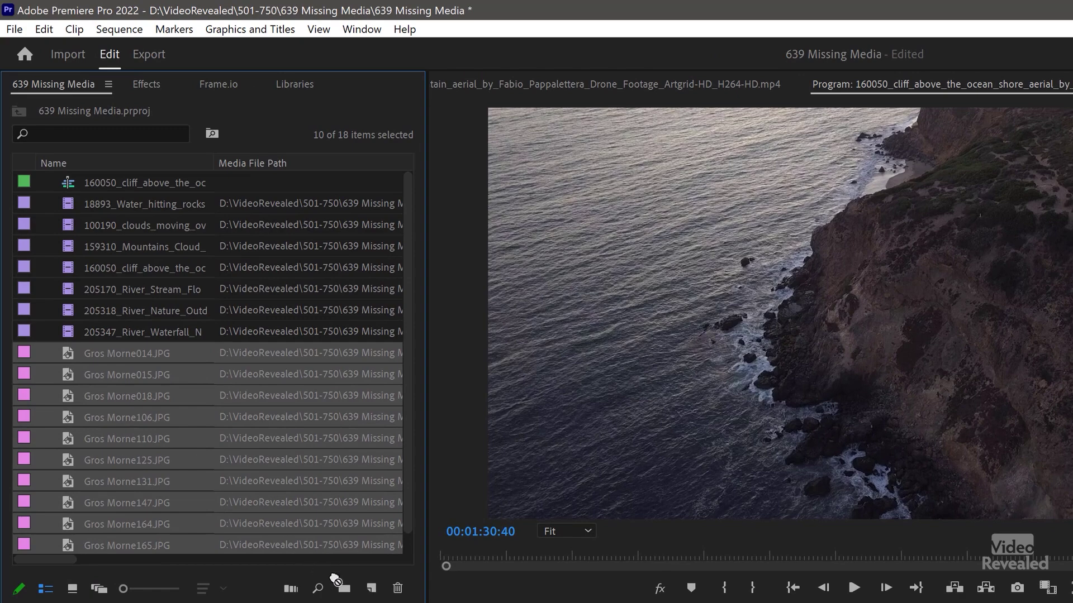
{"action": "left_click_drag", "start_coordinate": [344, 588], "coordinate": [346, 590]}
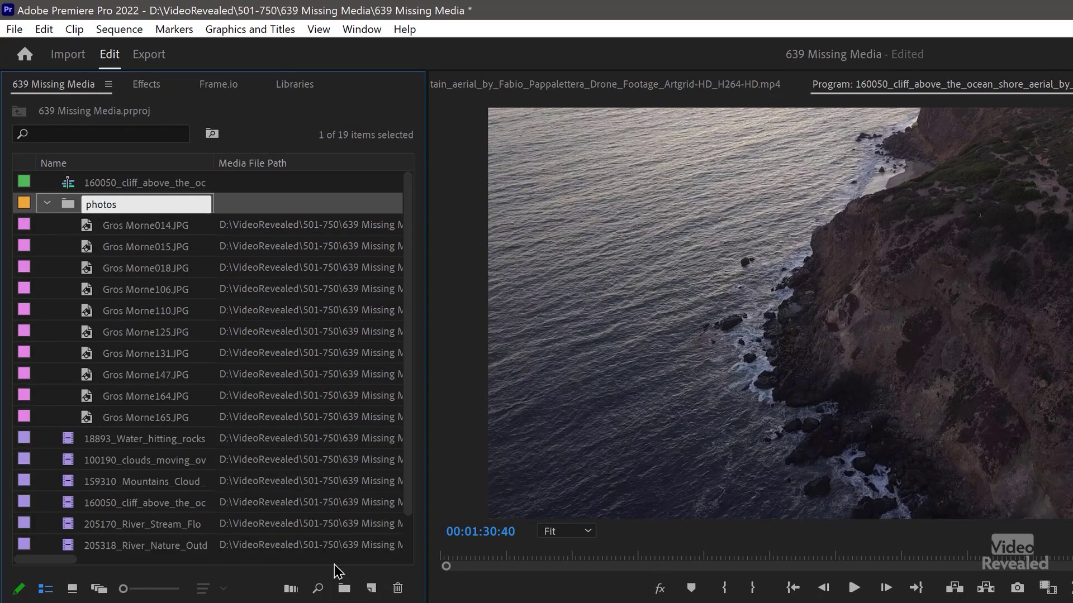
{"action": "key", "text": "Return"}
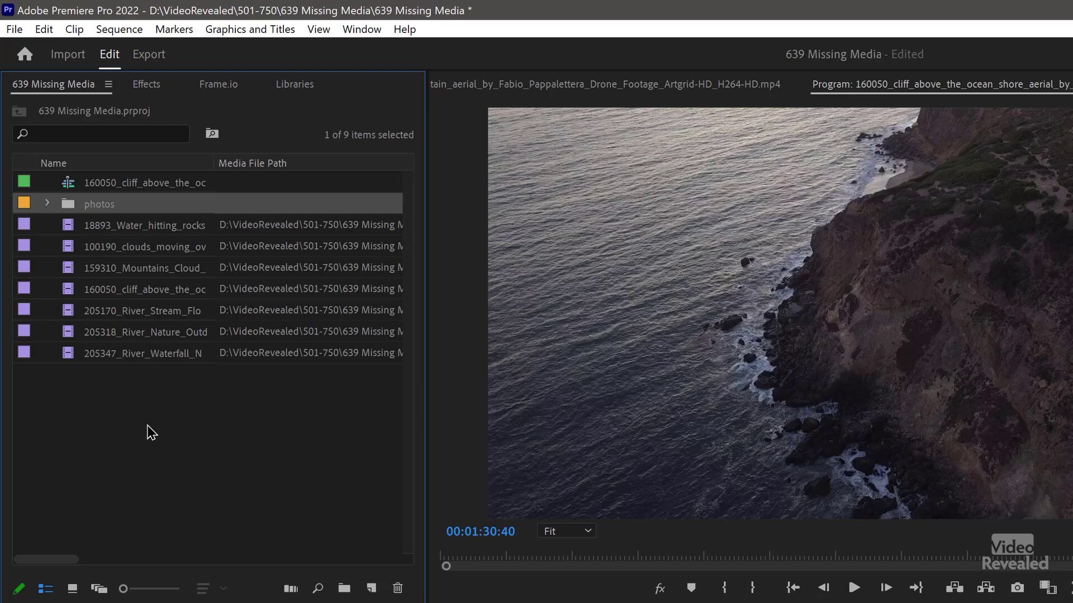
Import the Music folder into the project from the Desktop folder in File Explorer and check the new bin's contents
{"action": "key", "text": "alt+Tab"}
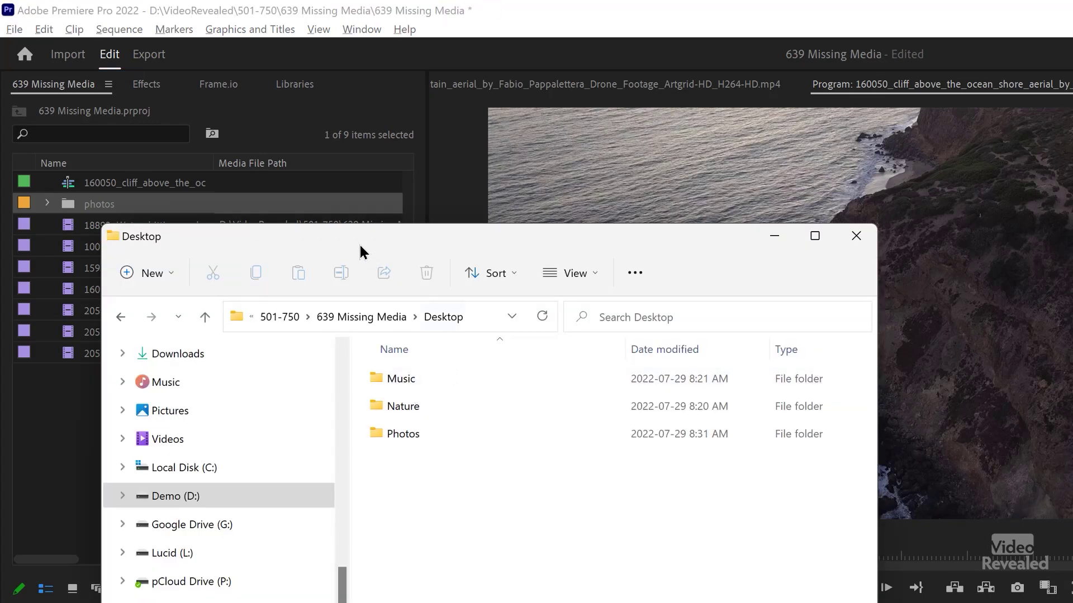
{"action": "left_click", "coordinate": [378, 381]}
{"action": "left_click_drag", "start_coordinate": [377, 376], "coordinate": [44, 406]}
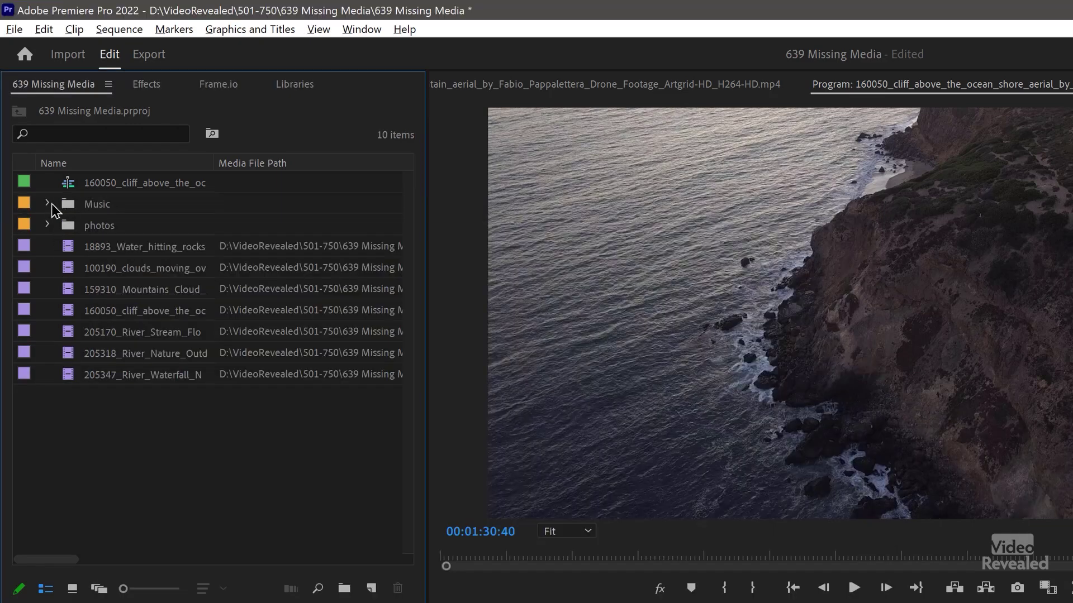
{"action": "left_click", "coordinate": [49, 204]}
{"action": "left_click", "coordinate": [50, 204]}
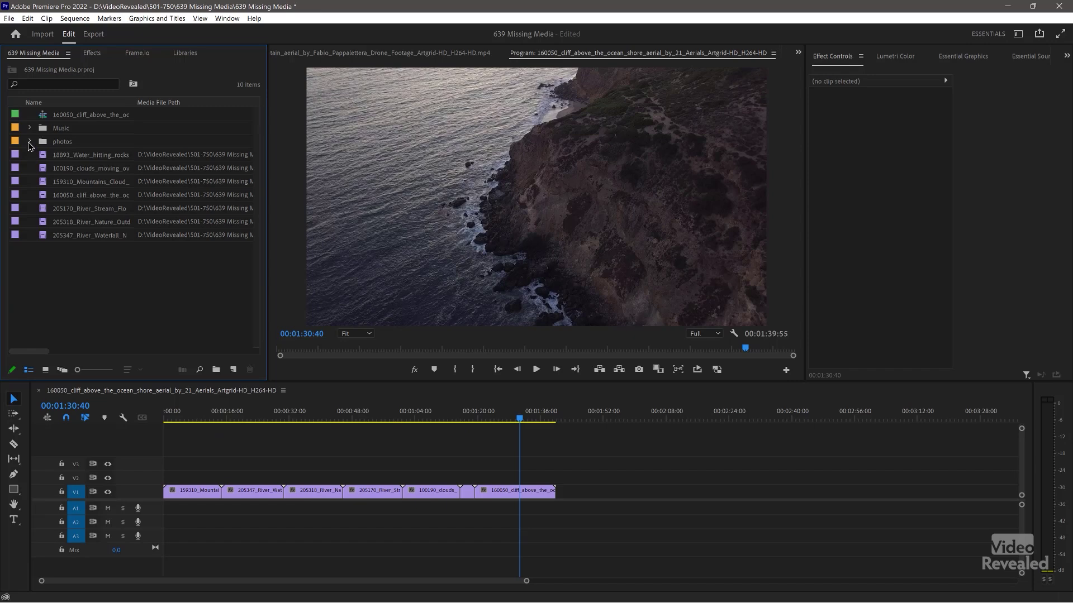
Add the photos bin's images to V1 after the last video clip and scrub through them
{"action": "left_click_drag", "start_coordinate": [40, 144], "coordinate": [663, 494]}
{"action": "left_click_drag", "start_coordinate": [628, 453], "coordinate": [628, 452]}
{"action": "left_click_drag", "start_coordinate": [567, 416], "coordinate": [717, 422]}
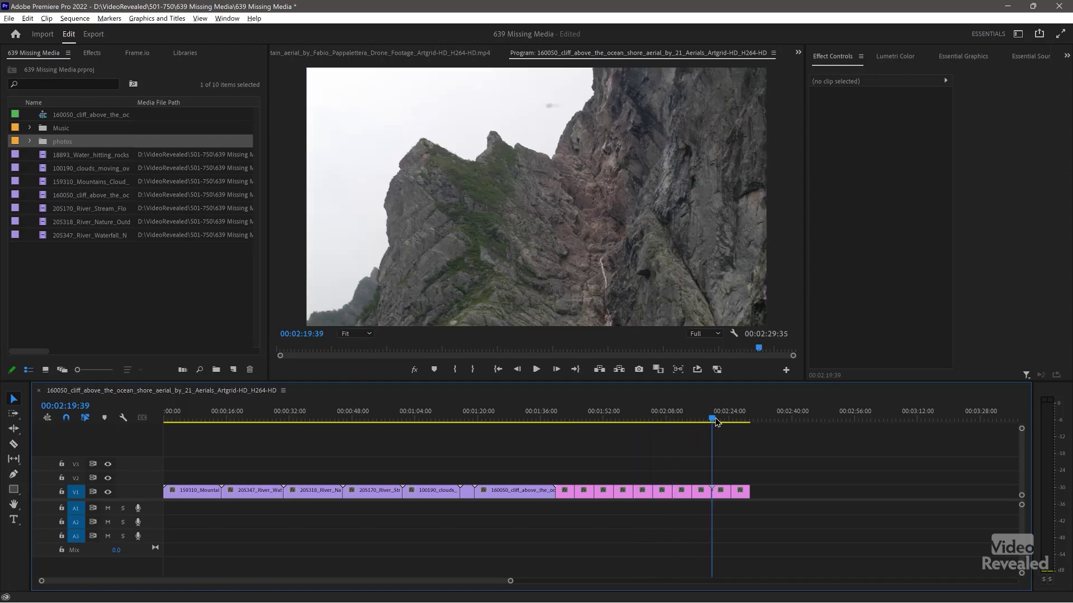
Apply Fill Frame to all ten photo clips in the sequence and check the result
{"action": "left_click_drag", "start_coordinate": [806, 459], "coordinate": [581, 537]}
{"action": "key", "text": "ctrl+space"}
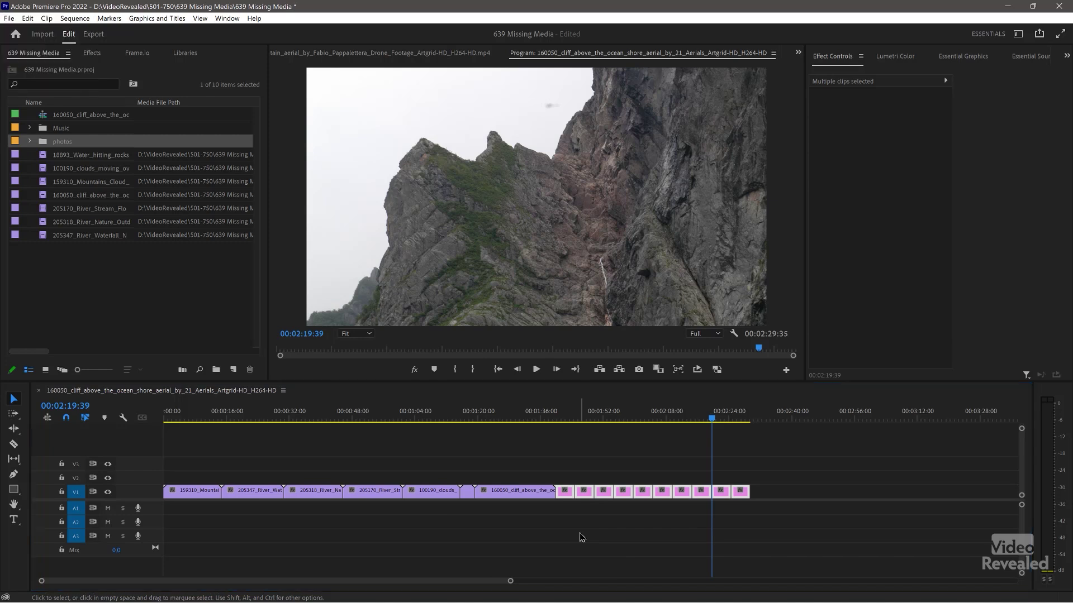
{"action": "type", "text": "fill"}
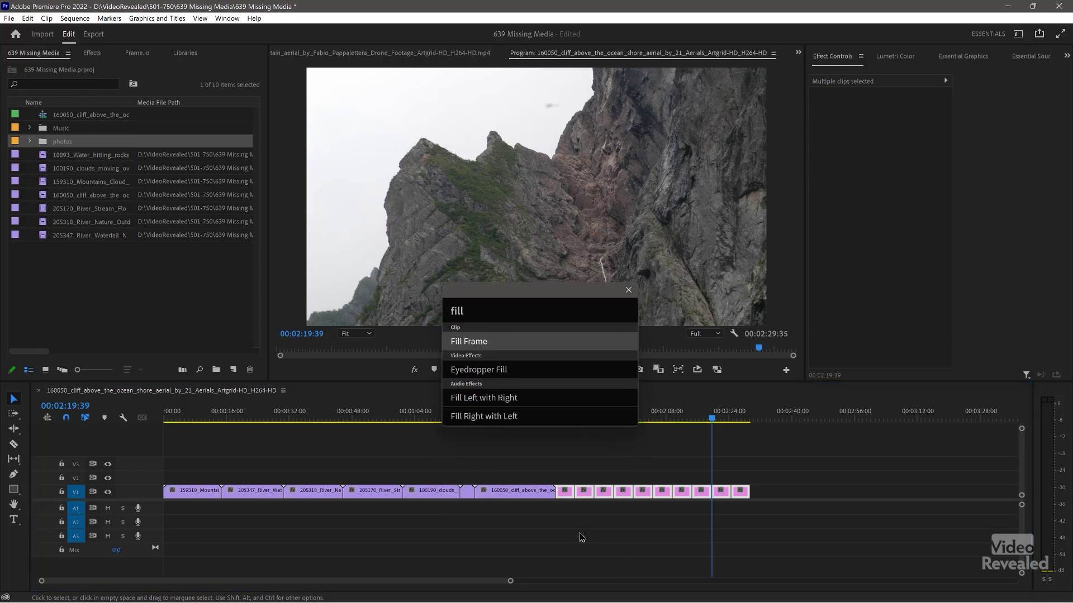
{"action": "key", "text": "Return"}
{"action": "left_click", "coordinate": [673, 416]}
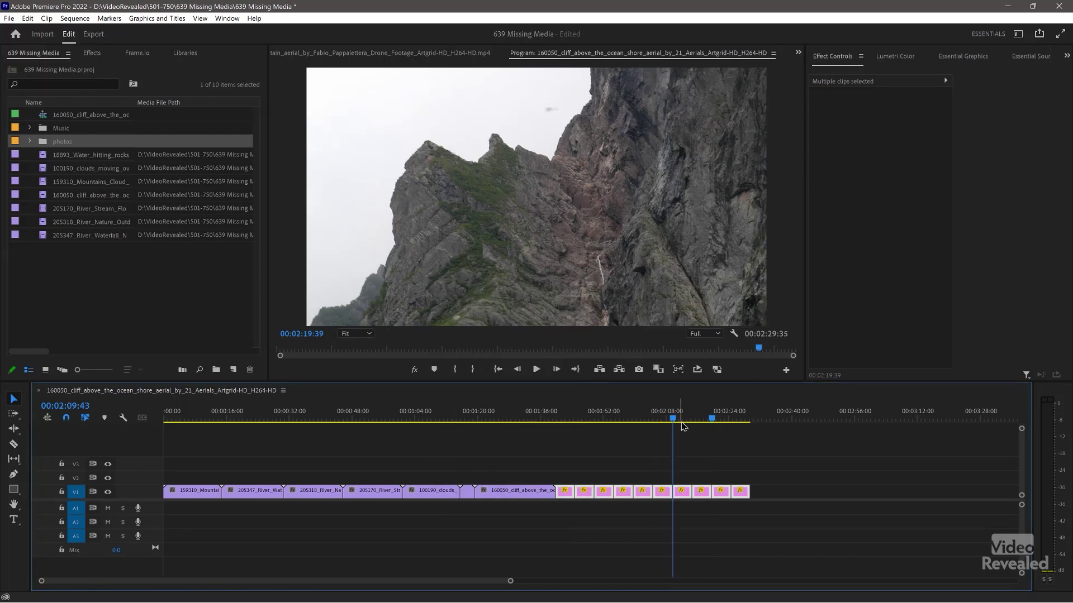
{"action": "left_click_drag", "start_coordinate": [655, 419], "coordinate": [541, 430]}
{"action": "left_click", "coordinate": [634, 549]}
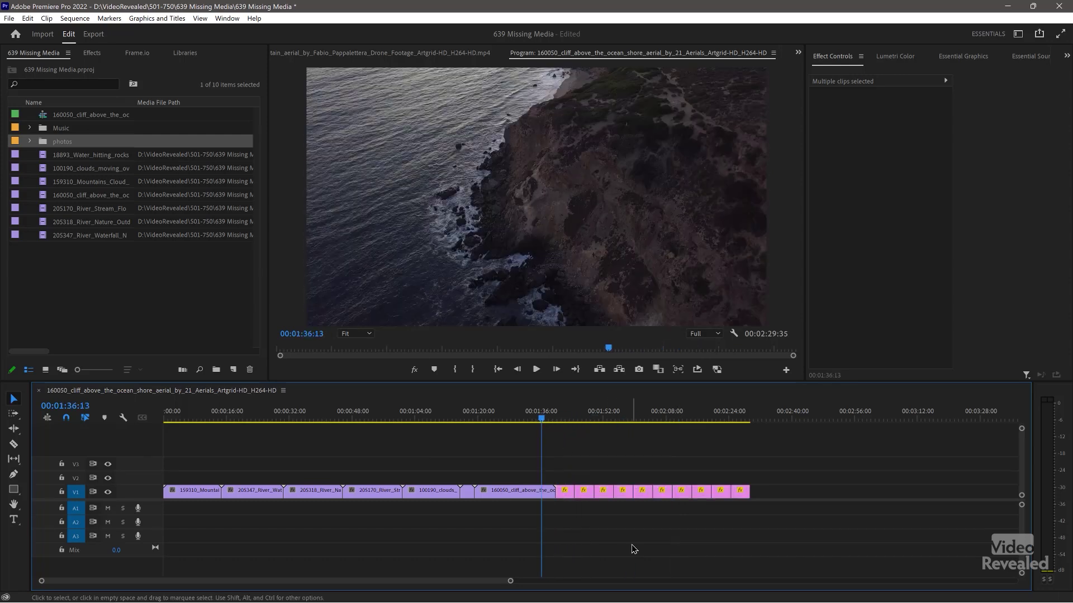
Add the innocence music track from the Music bin to track A1 at the sequence start
{"action": "left_click", "coordinate": [31, 129]}
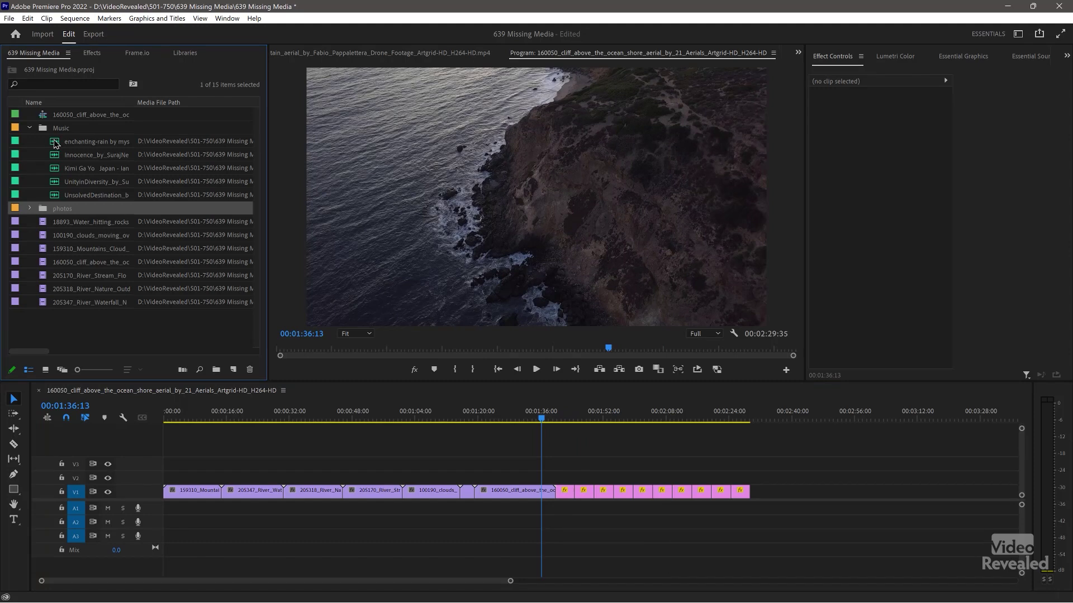
{"action": "left_click_drag", "start_coordinate": [56, 154], "coordinate": [163, 511]}
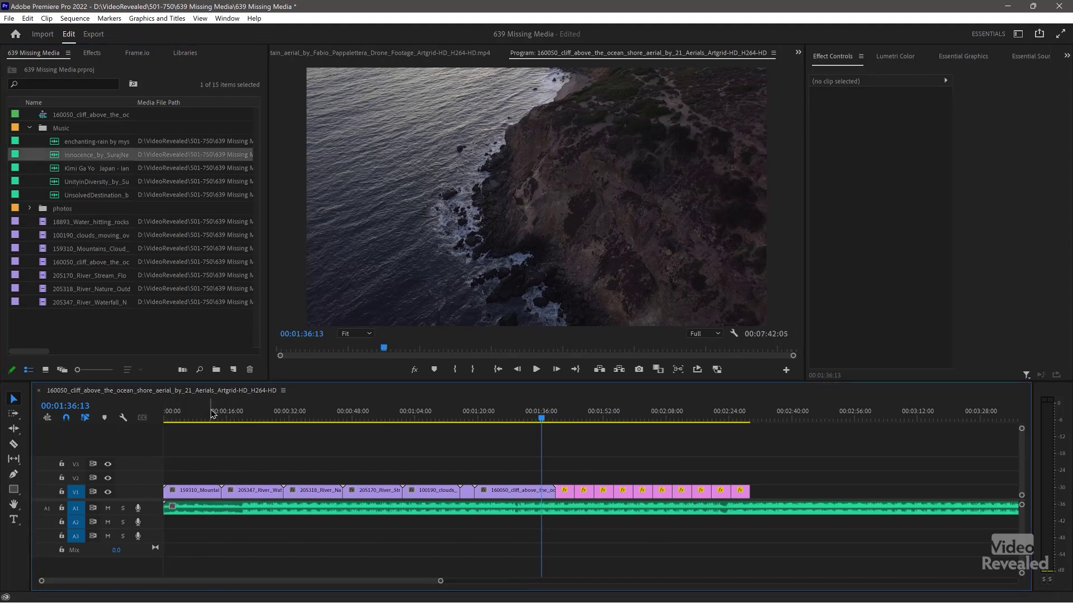
Remix the innocence music clip on A1 with the Remix tool so it ends around the last photo clip
{"action": "key", "text": "backslash"}
{"action": "left_click", "coordinate": [13, 436]}
{"action": "left_click", "coordinate": [56, 469]}
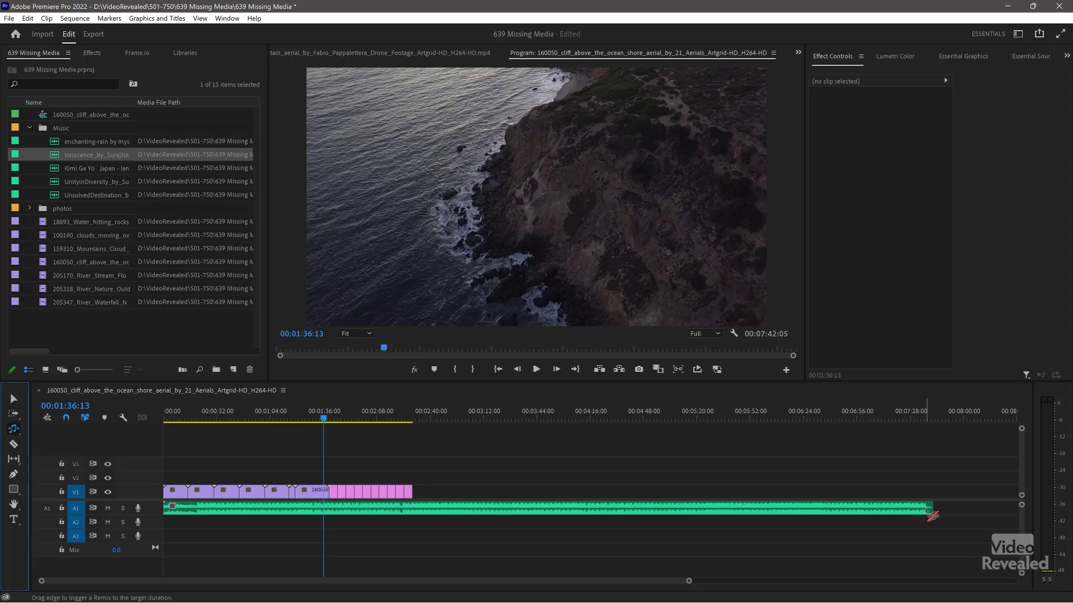
{"action": "left_click_drag", "start_coordinate": [929, 512], "coordinate": [419, 518]}
{"action": "key", "text": "backslash"}
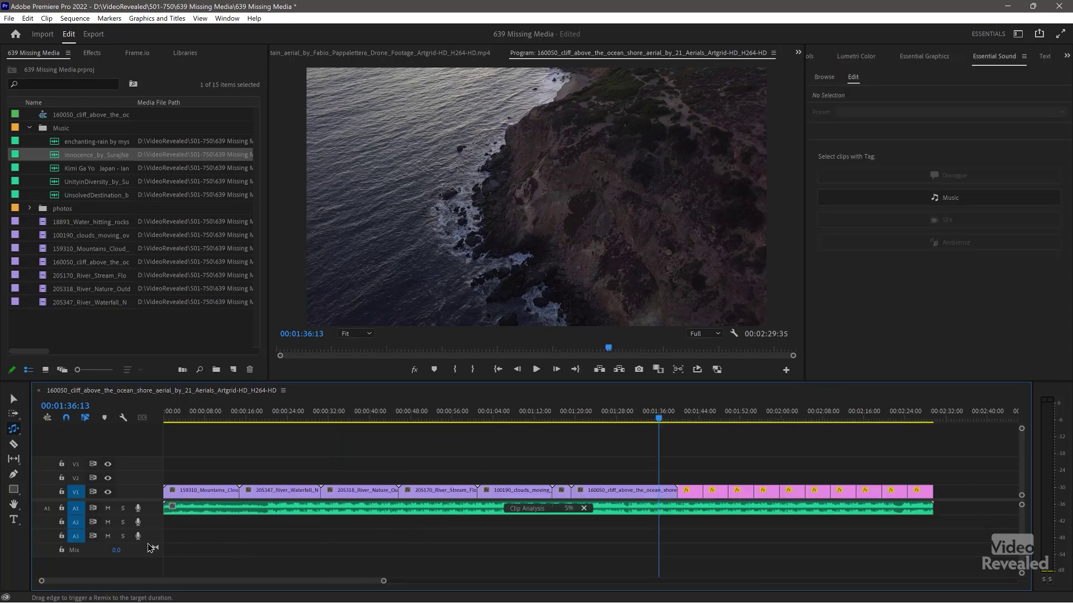
Expand tracks A1 and V1 to show the waveform and thumbnails, and scrub through the sequence
{"action": "double_click", "coordinate": [156, 510]}
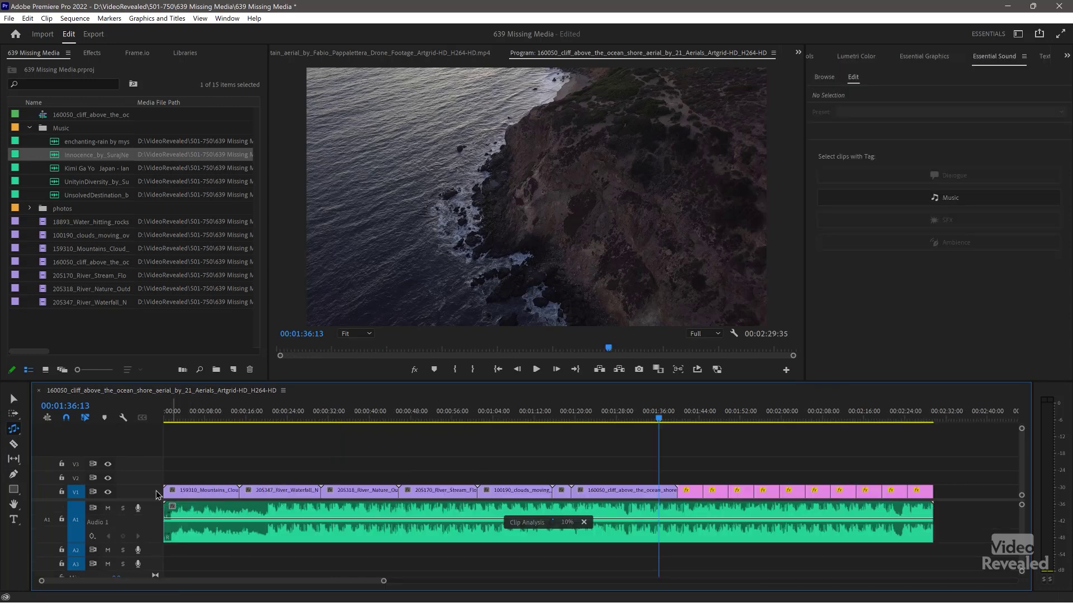
{"action": "double_click", "coordinate": [156, 491]}
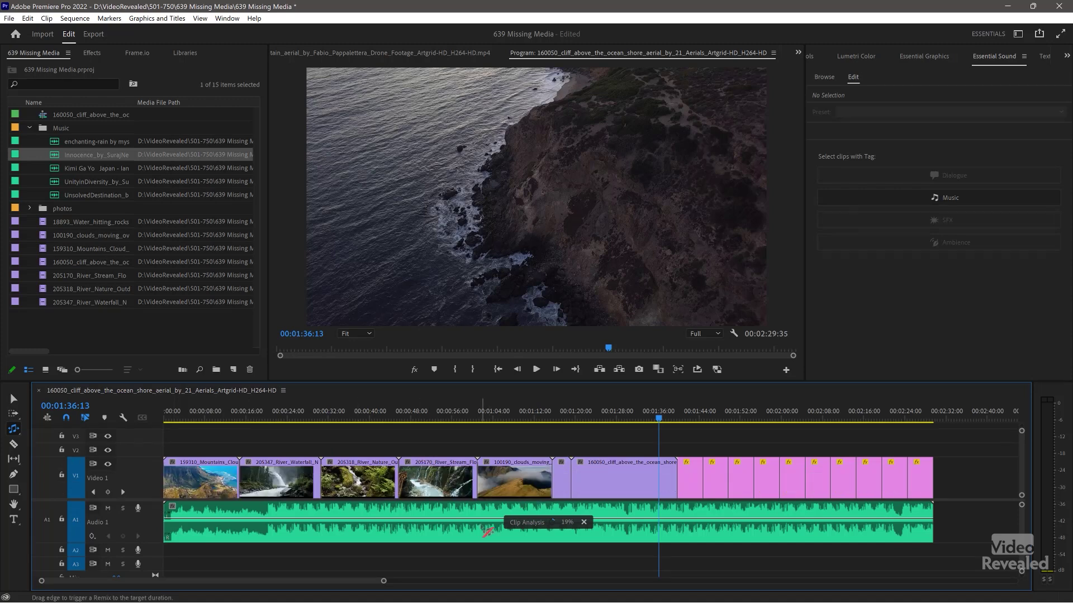
{"action": "left_click", "coordinate": [587, 417]}
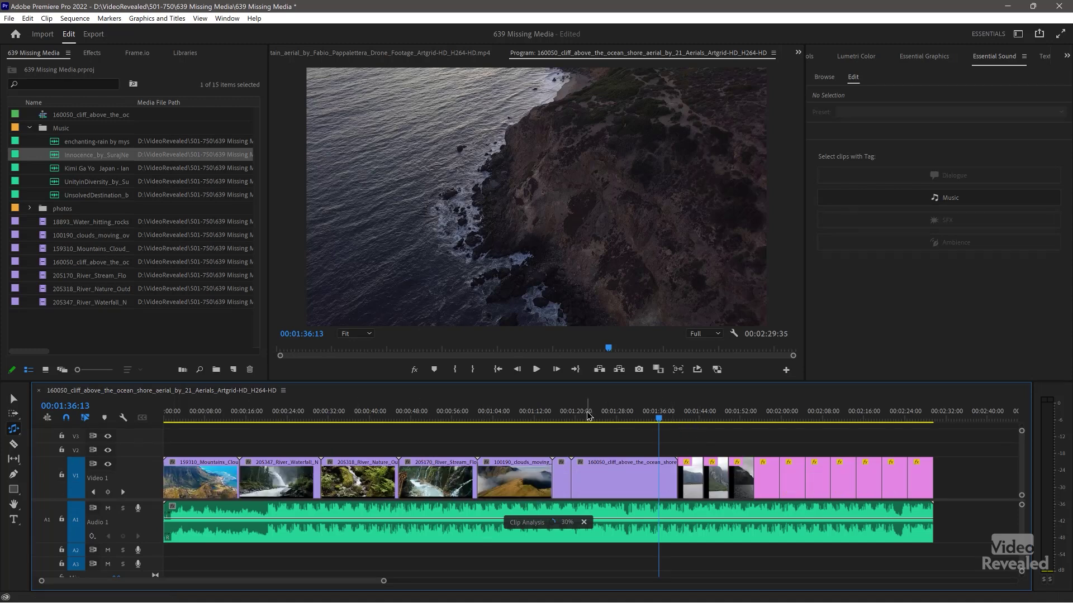
{"action": "left_click_drag", "start_coordinate": [605, 416], "coordinate": [849, 427]}
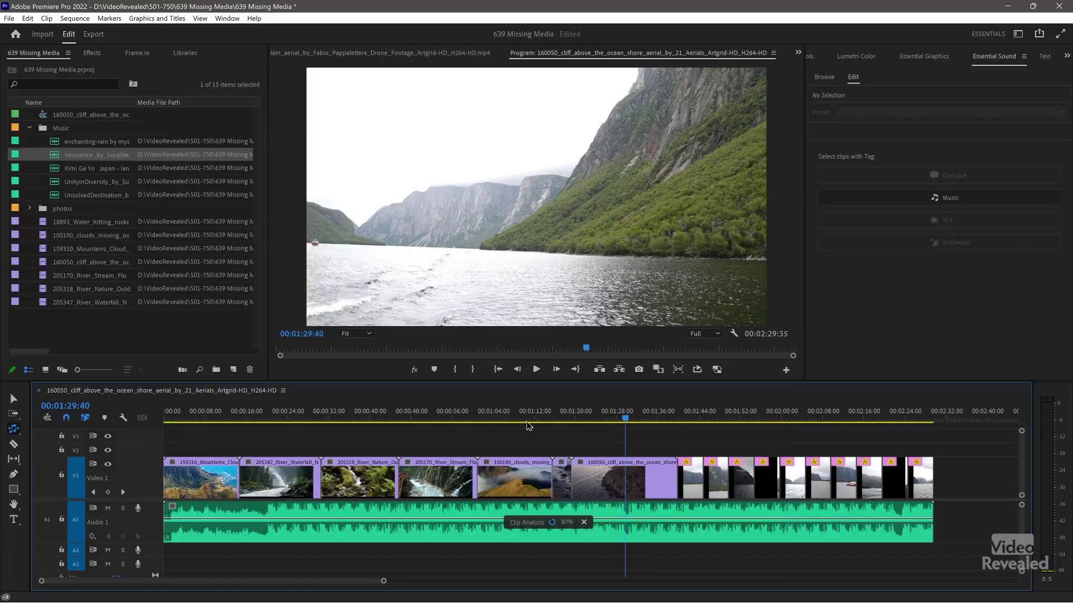
{"action": "left_click_drag", "start_coordinate": [402, 428], "coordinate": [314, 432]}
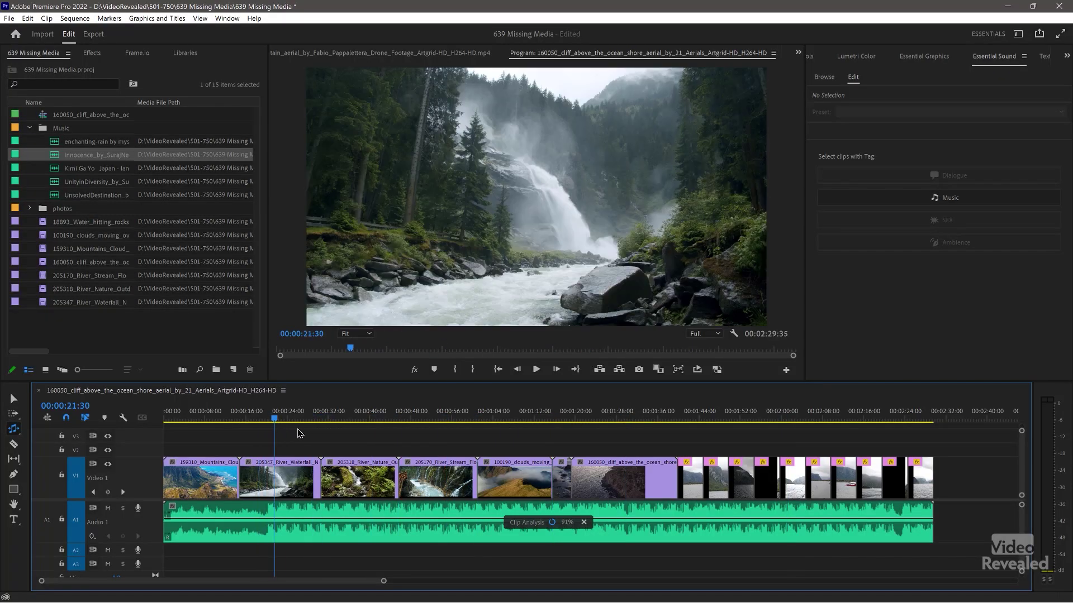
Collapse the Music bin, and in File Explorer rename the Desktop folder inside 639 Missing Media to Vacation
{"action": "left_click", "coordinate": [30, 128]}
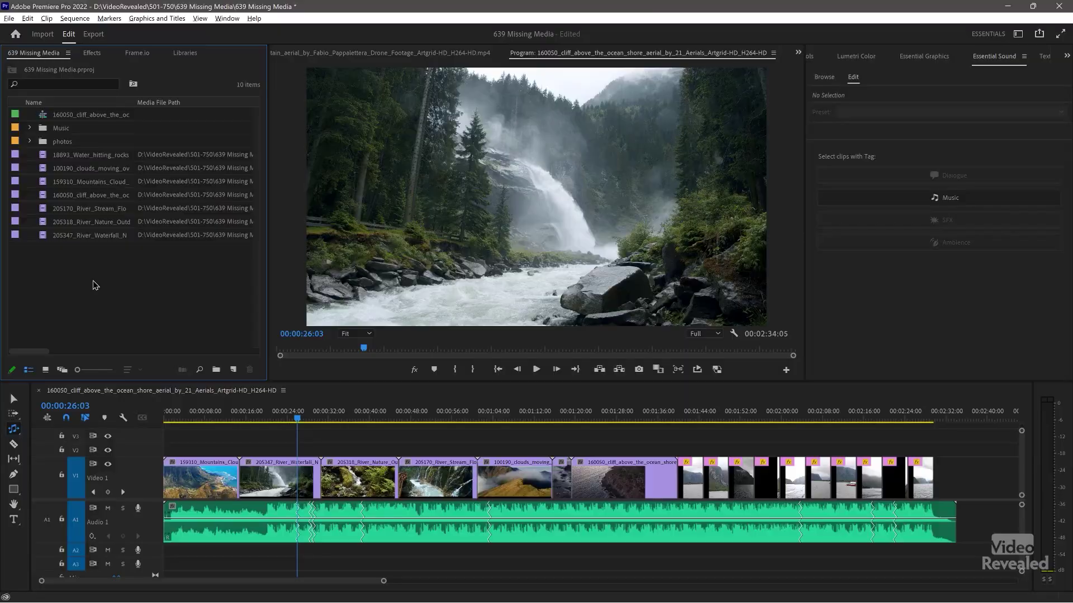
{"action": "key", "text": "alt+Tab"}
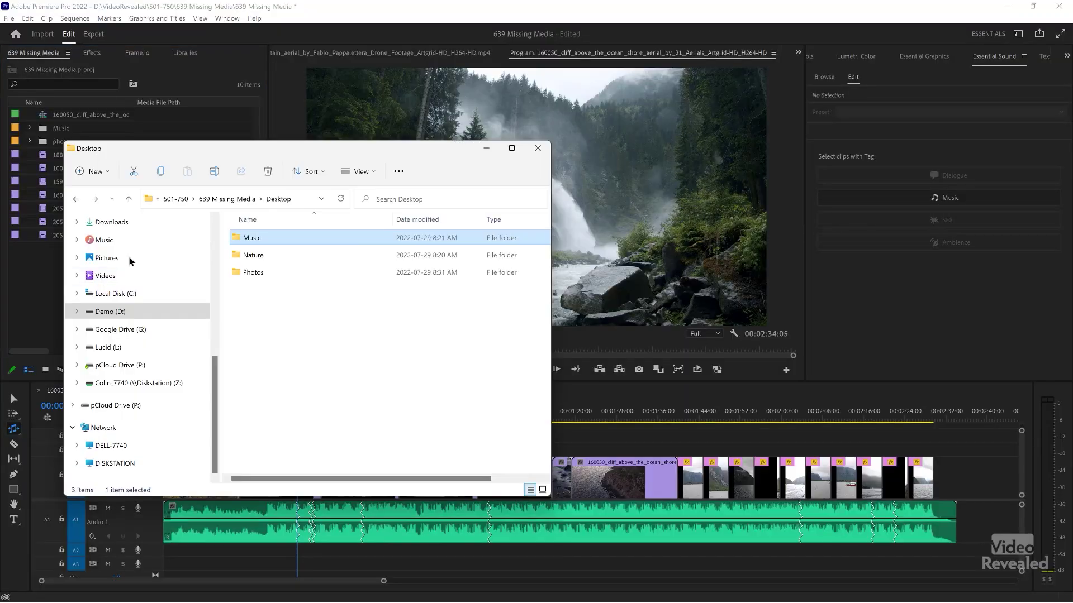
{"action": "left_click_drag", "start_coordinate": [410, 152], "coordinate": [662, 70]}
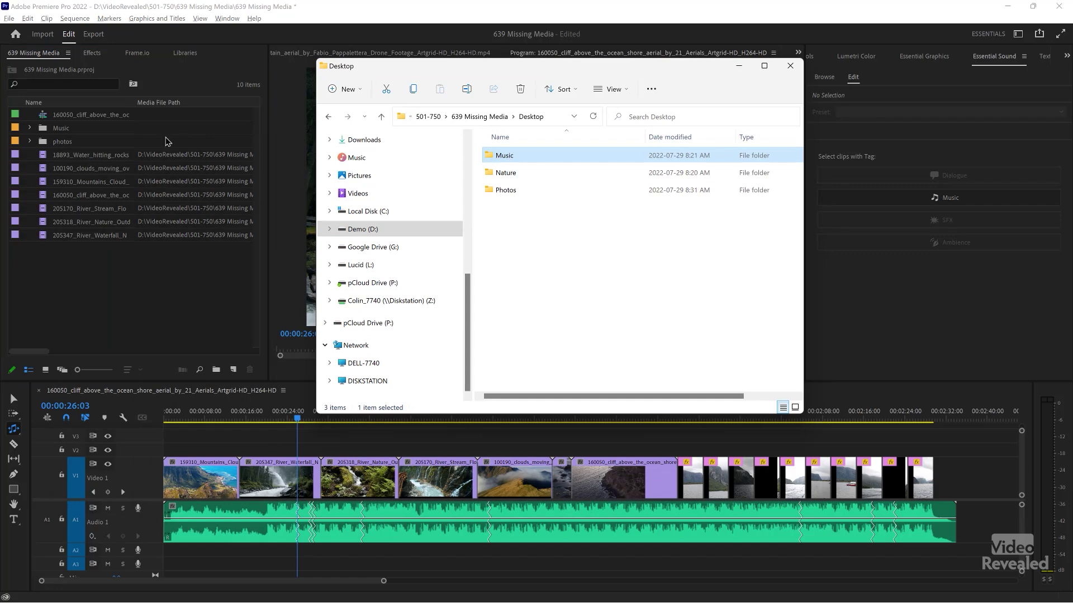
{"action": "left_click", "coordinate": [492, 116]}
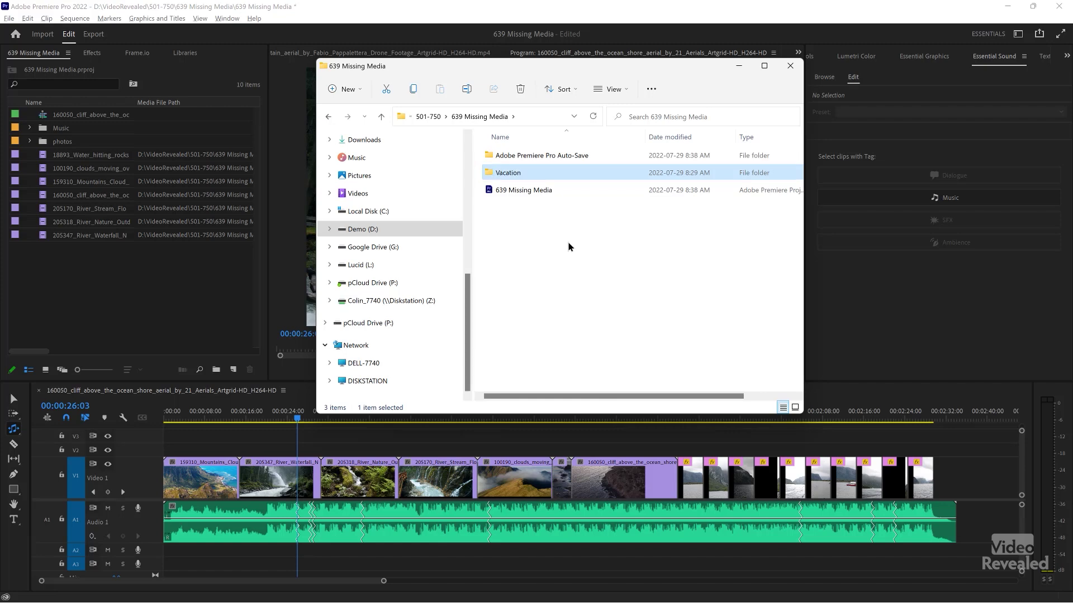
{"action": "left_click_drag", "start_coordinate": [561, 60], "coordinate": [764, 151]}
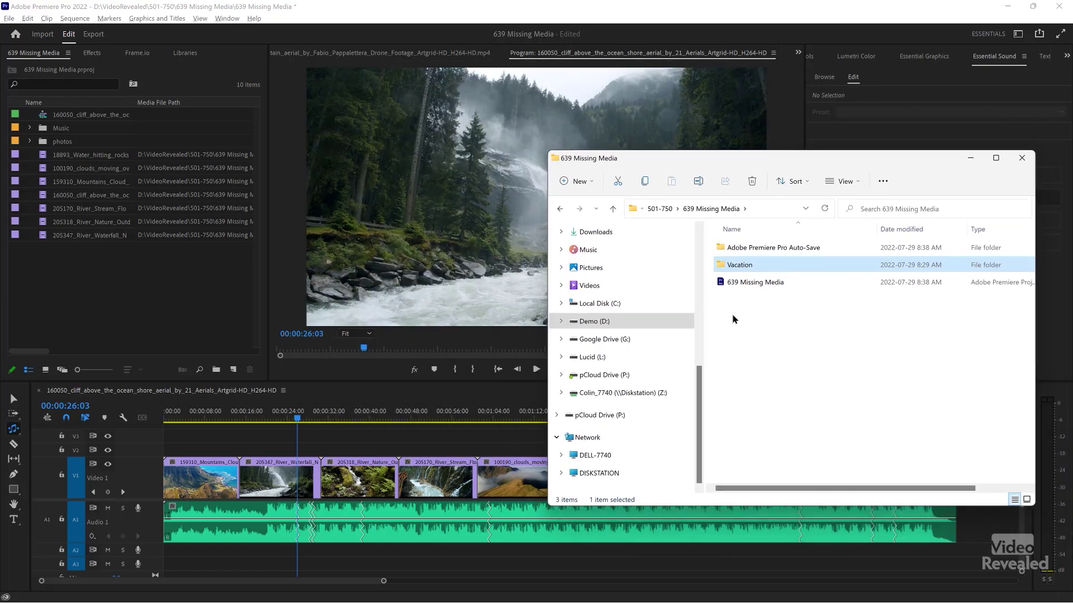
Switch back to Premiere Pro to check the sequence clips, and review the project file and Vacation folder in File Explorer
{"action": "left_click", "coordinate": [349, 414]}
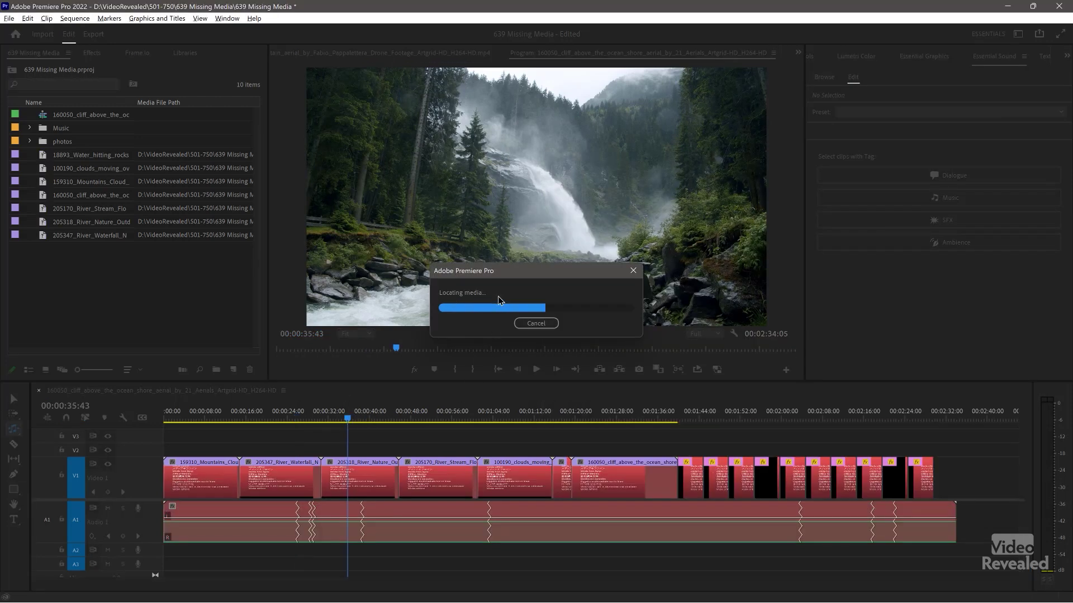
{"action": "left_click_drag", "start_coordinate": [491, 414], "coordinate": [575, 414]}
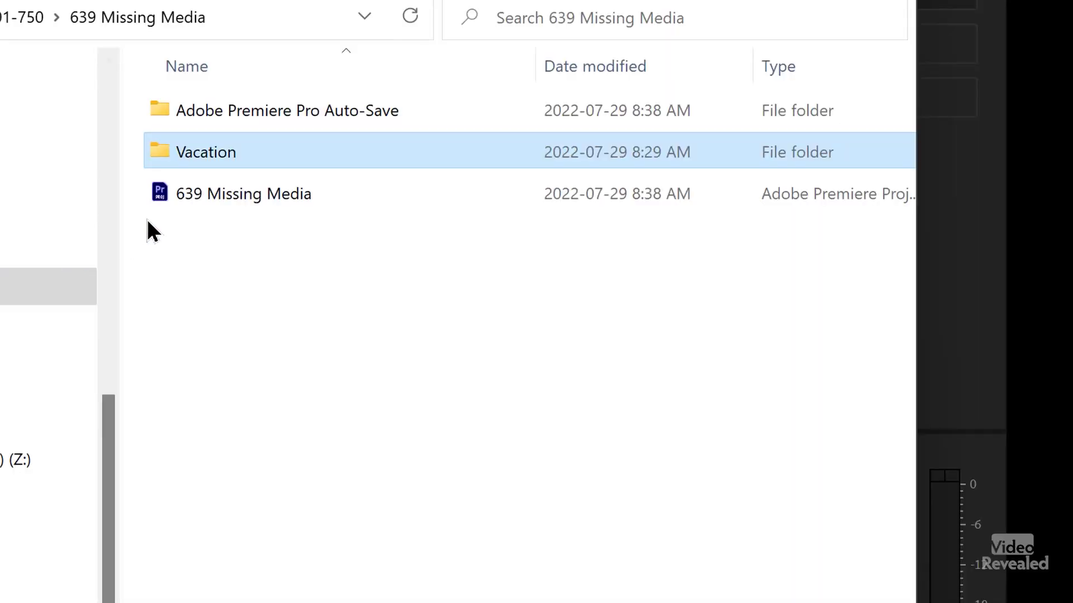
{"action": "left_click", "coordinate": [157, 199]}
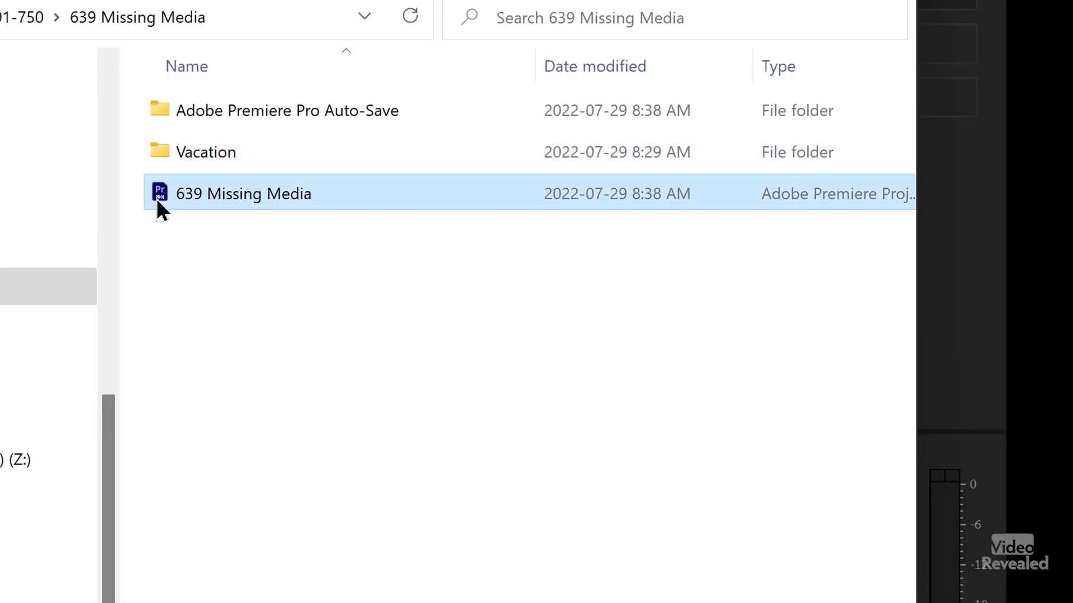
{"action": "left_click", "coordinate": [162, 150]}
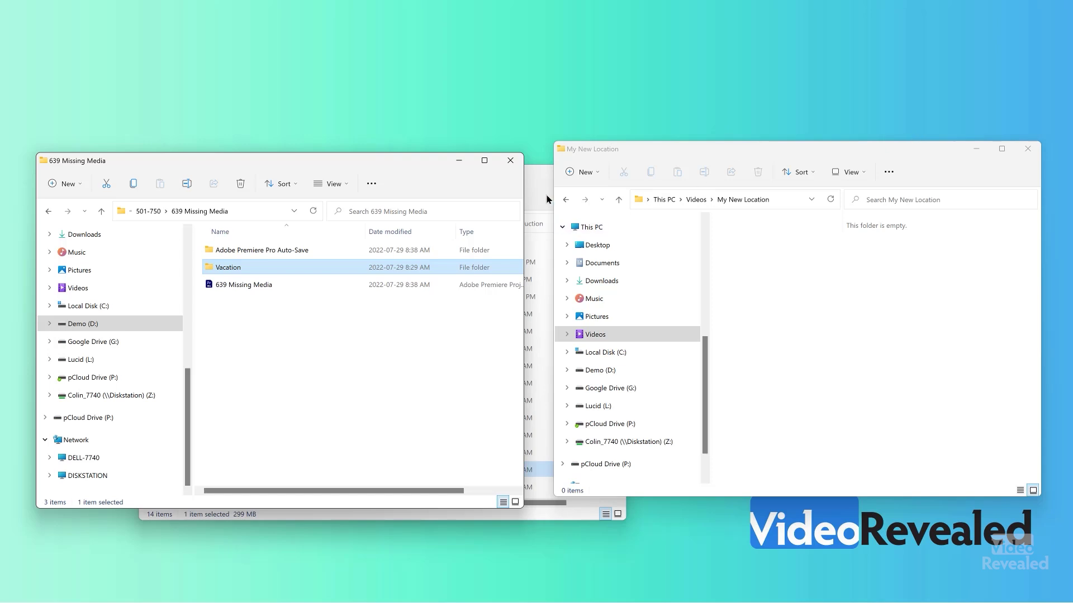
Clear away the extra File Explorer window, leaving the 639 Missing Media and My New Location folders side by side
{"action": "left_click", "coordinate": [546, 198]}
{"action": "left_click", "coordinate": [615, 173]}
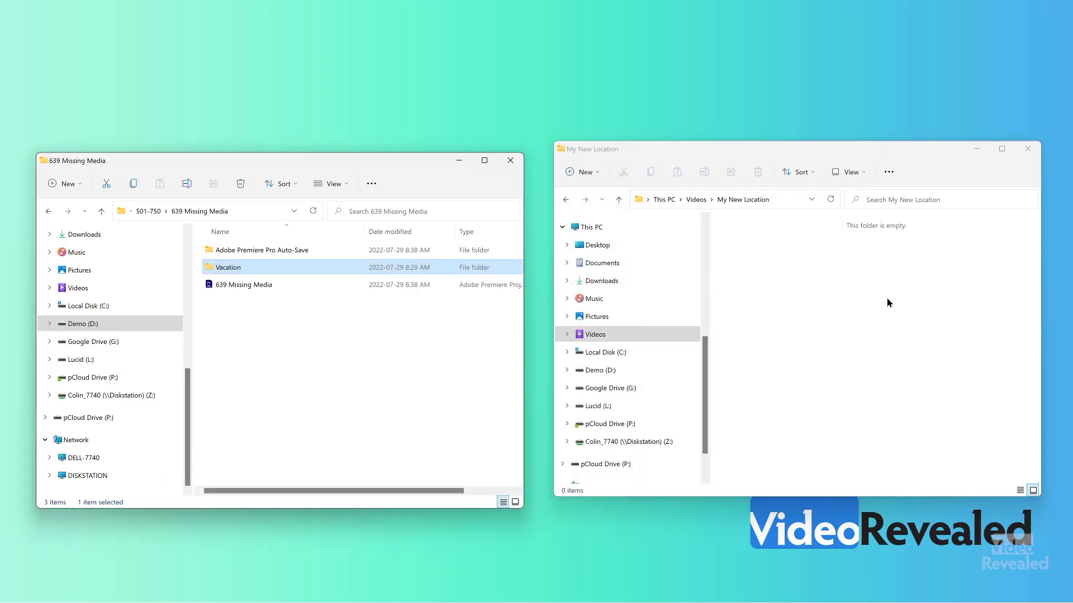
{"action": "left_click", "coordinate": [754, 335]}
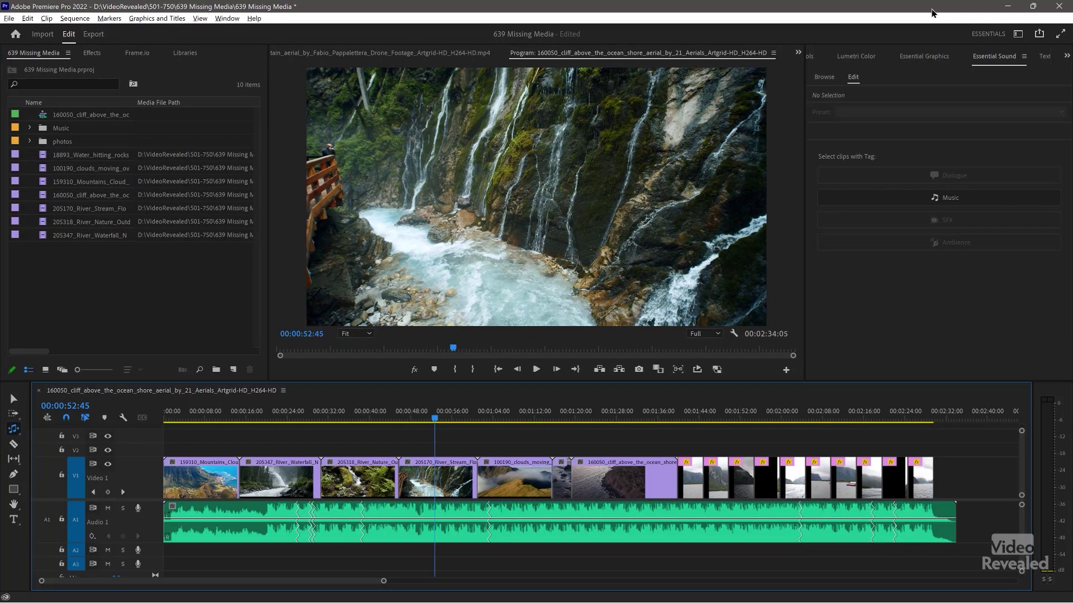
Save the 639 Missing Media project in Premiere Pro and close it
{"action": "key", "text": "ctrl+s"}
{"action": "key", "text": "ctrl+shift+w"}
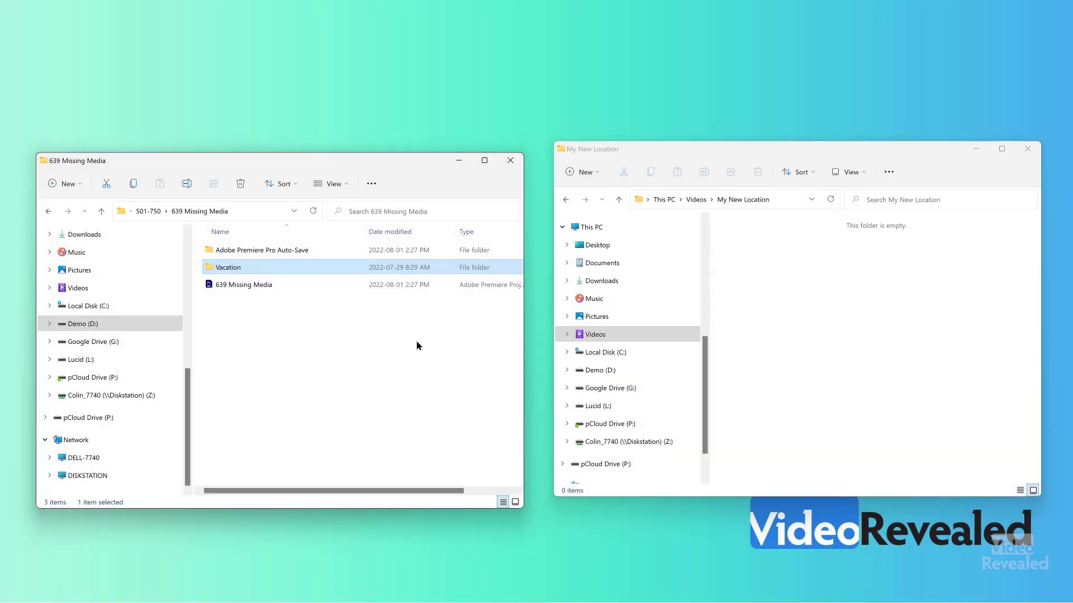
Move the Vacation folder from 639 Missing Media to the My New Location folder in File Explorer using TeraMove
{"action": "left_click", "coordinate": [339, 357]}
{"action": "left_click", "coordinate": [211, 270]}
{"action": "left_click_drag", "start_coordinate": [220, 271], "coordinate": [810, 293]}
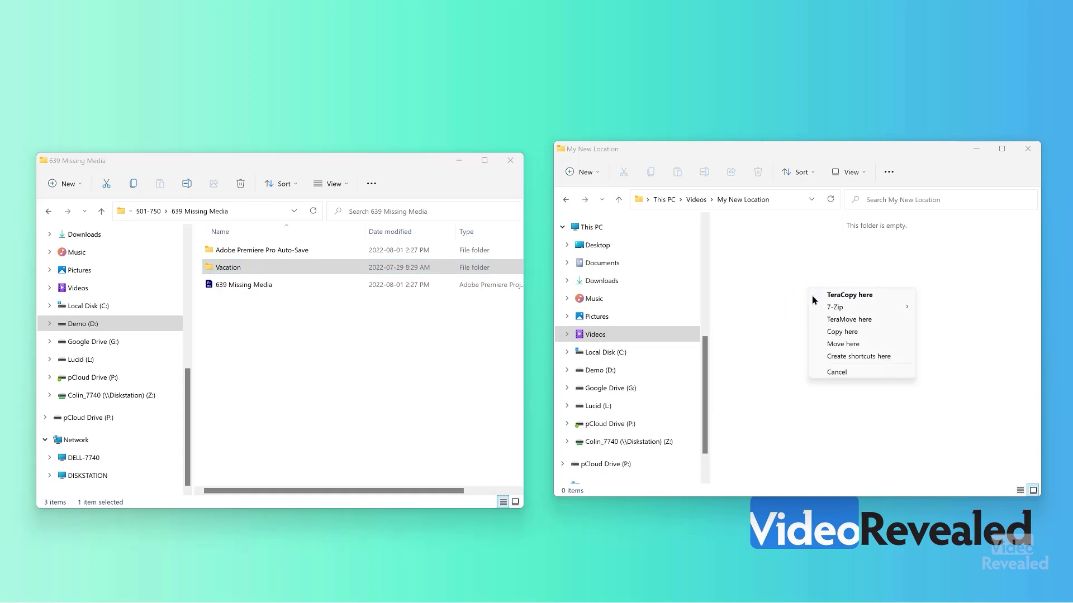
{"action": "left_click", "coordinate": [874, 322]}
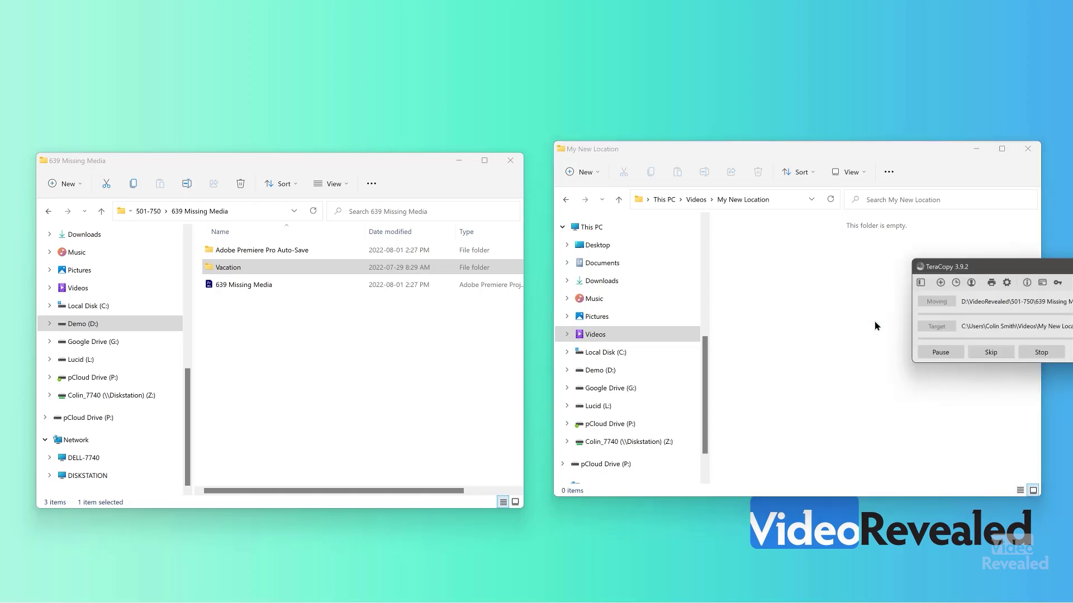
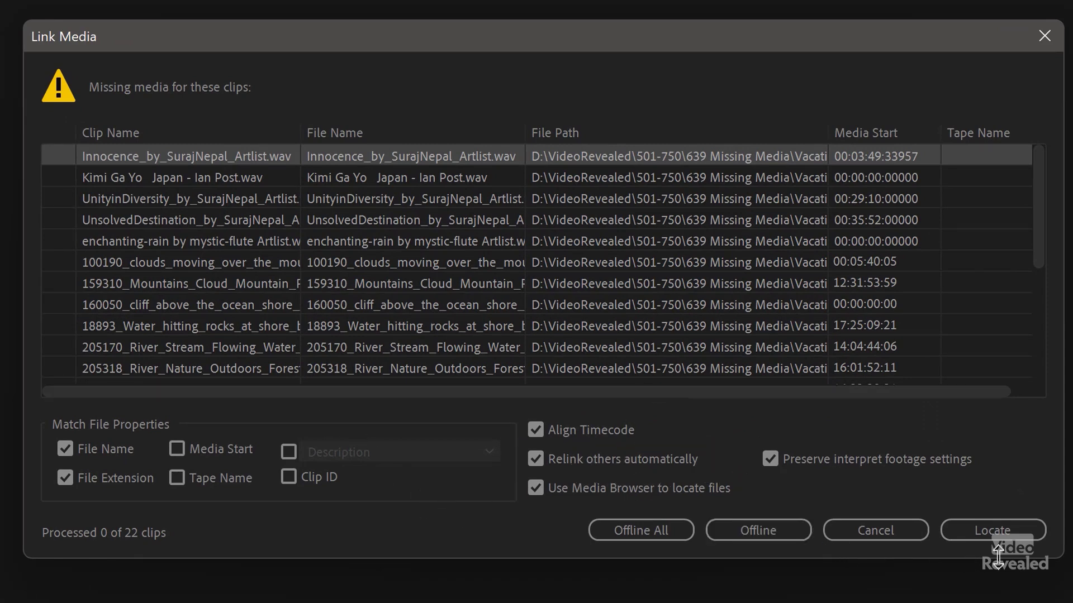
Start locating the missing Innocence music file and browse to Videos\My New Location in the personal user folder on the C: drive
{"action": "left_click", "coordinate": [1018, 533]}
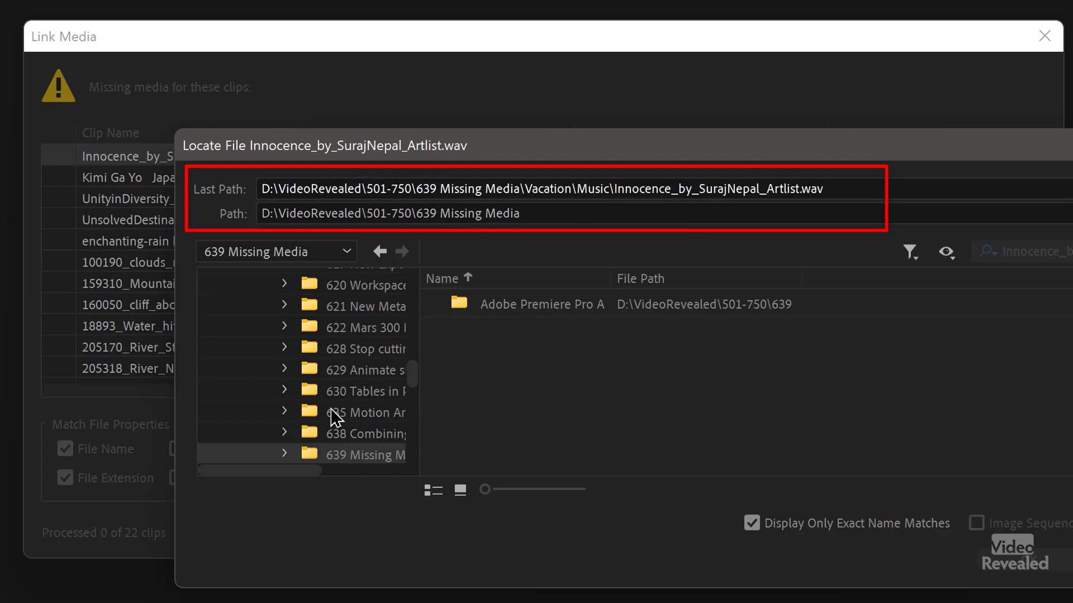
{"action": "scroll", "coordinate": [336, 417], "scroll_direction": "up", "scroll_amount": 5}
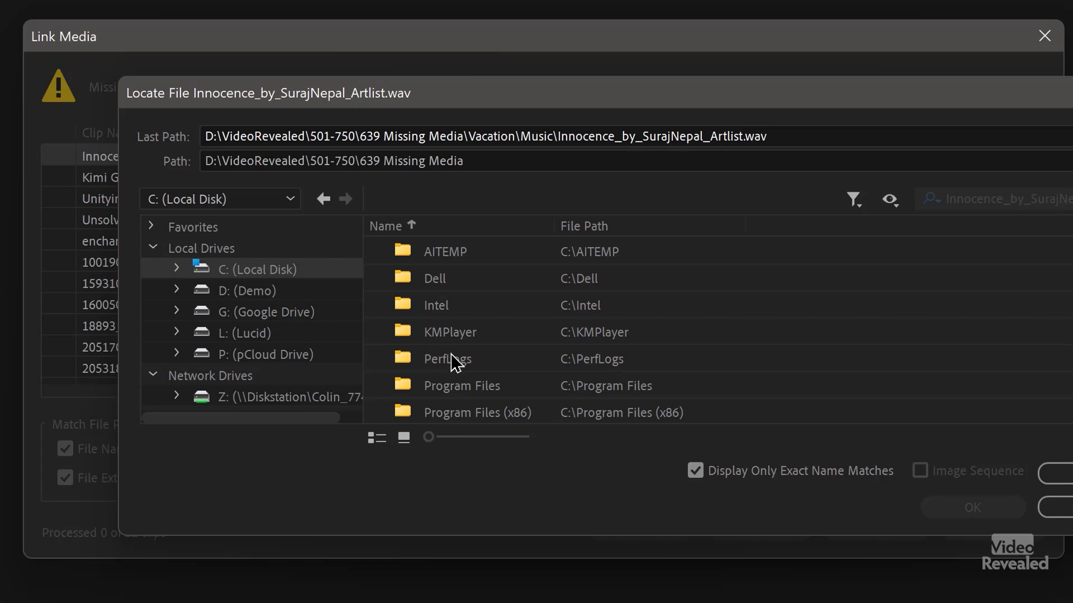
{"action": "scroll", "coordinate": [458, 364], "scroll_direction": "down", "scroll_amount": 2}
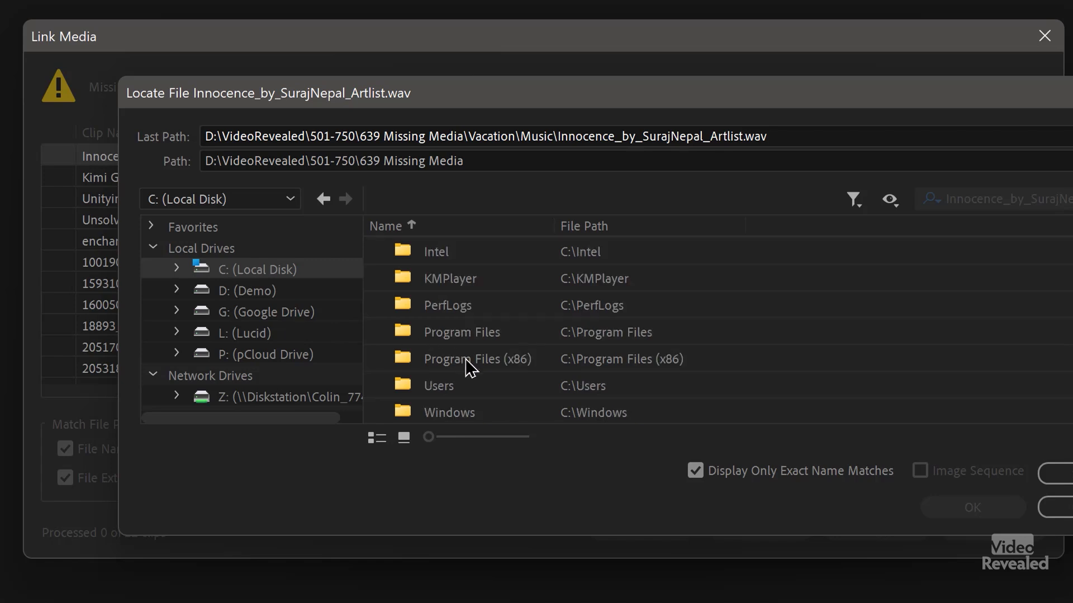
{"action": "double_click", "coordinate": [471, 386]}
{"action": "double_click", "coordinate": [483, 254]}
{"action": "scroll", "coordinate": [486, 332], "scroll_direction": "down", "scroll_amount": 10}
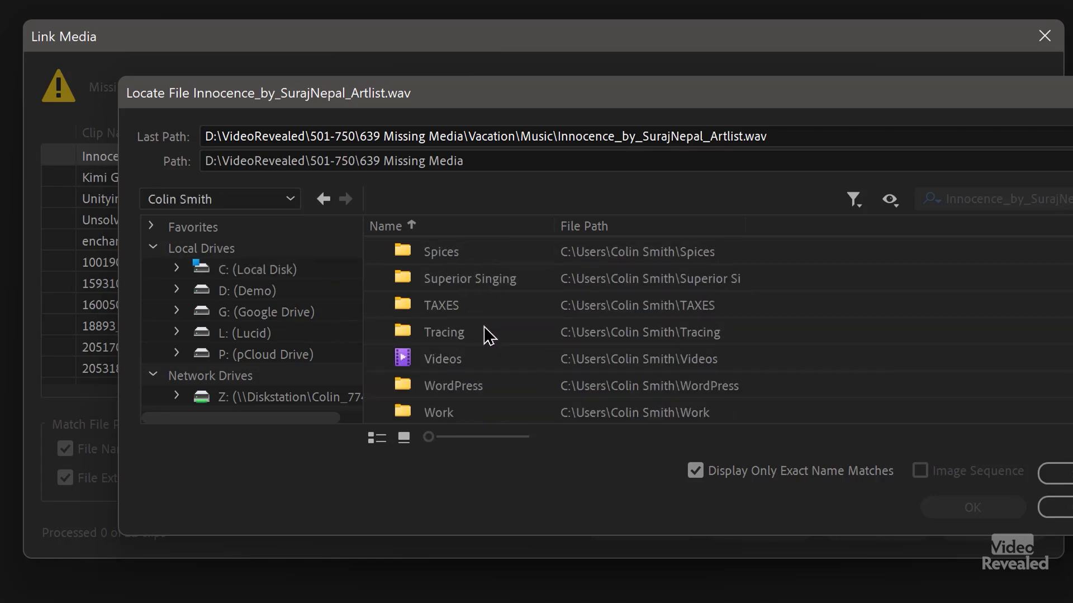
{"action": "double_click", "coordinate": [471, 364]}
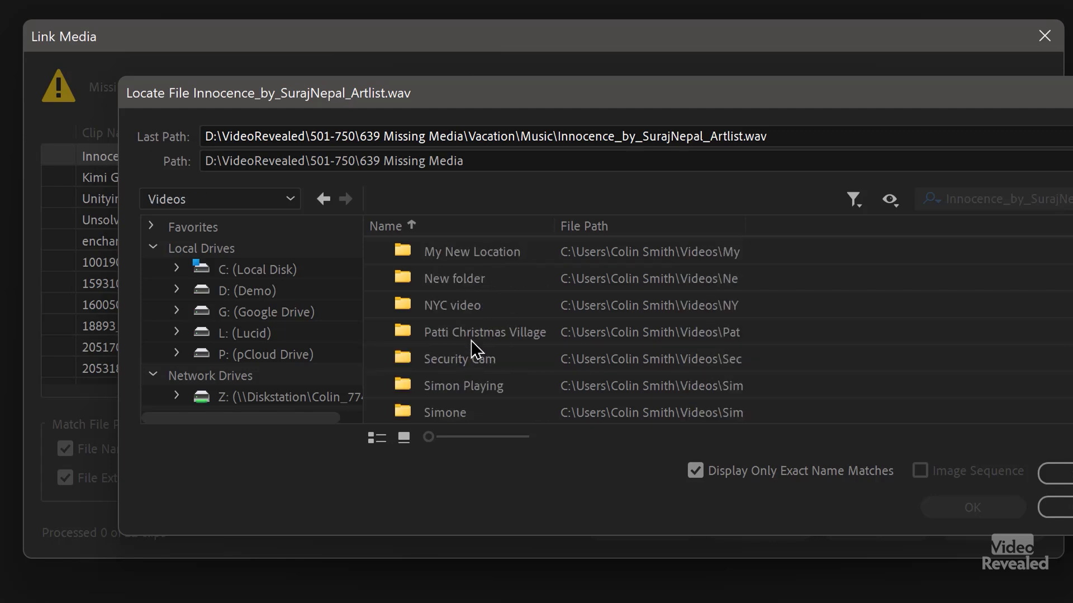
{"action": "double_click", "coordinate": [485, 255]}
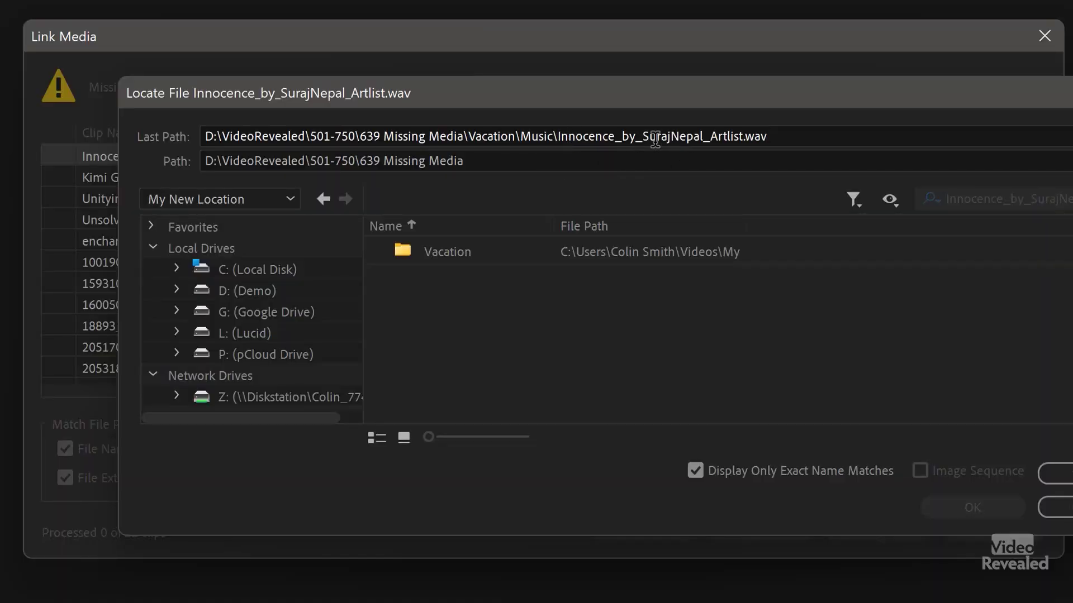
Open the Vacation folder's Music subfolder and select the matching Innocence audio file
{"action": "double_click", "coordinate": [470, 253]}
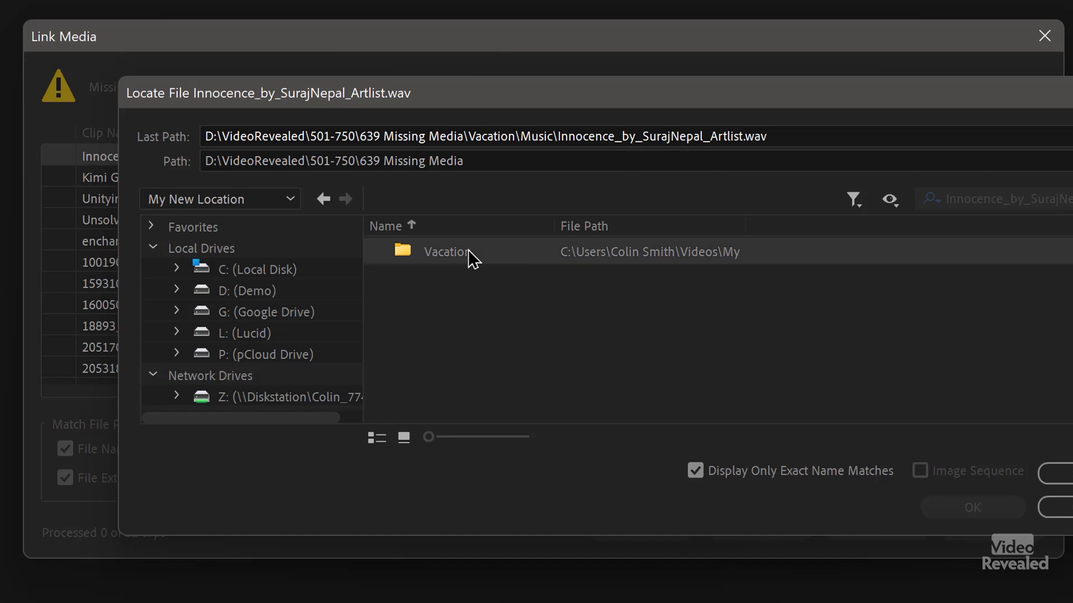
{"action": "double_click", "coordinate": [468, 257]}
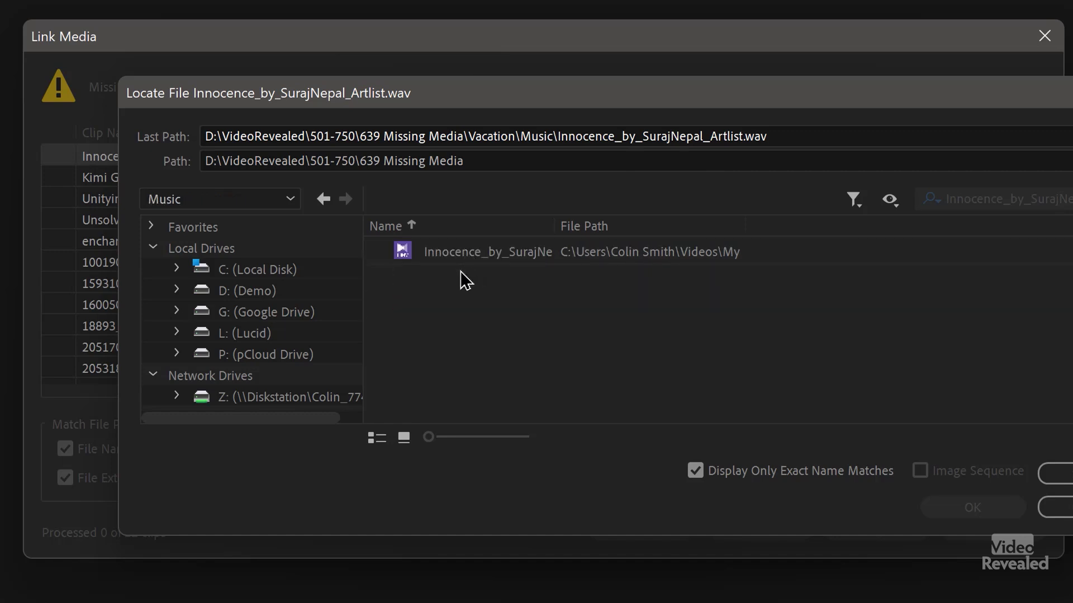
{"action": "left_click", "coordinate": [417, 258]}
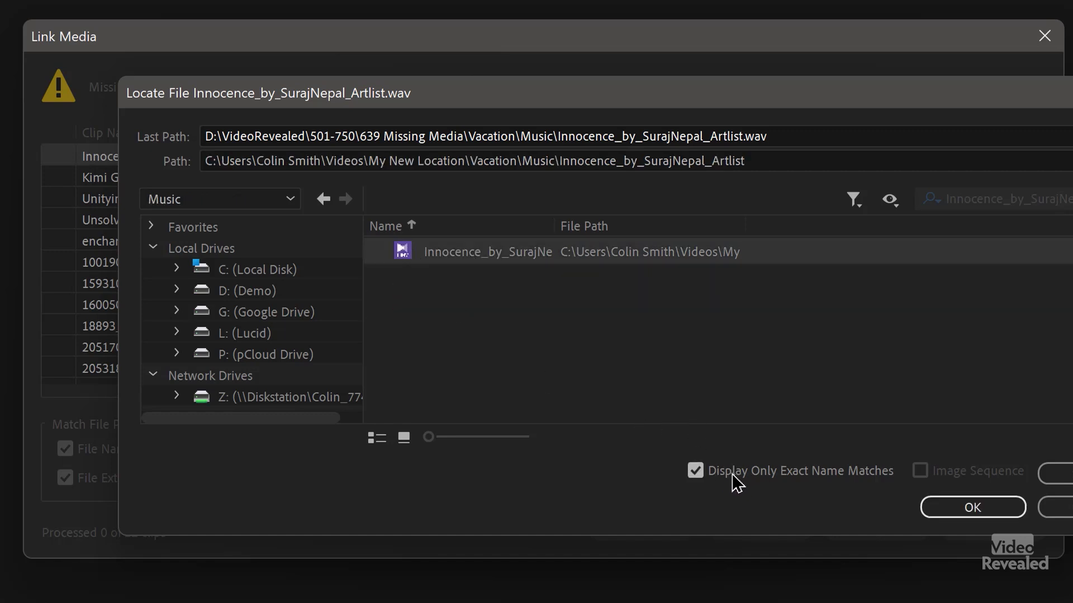
Show all files by temporarily disabling Display Only Exact Name Matches, and move the locate dialog aside to view the missing clips
{"action": "left_click", "coordinate": [696, 471]}
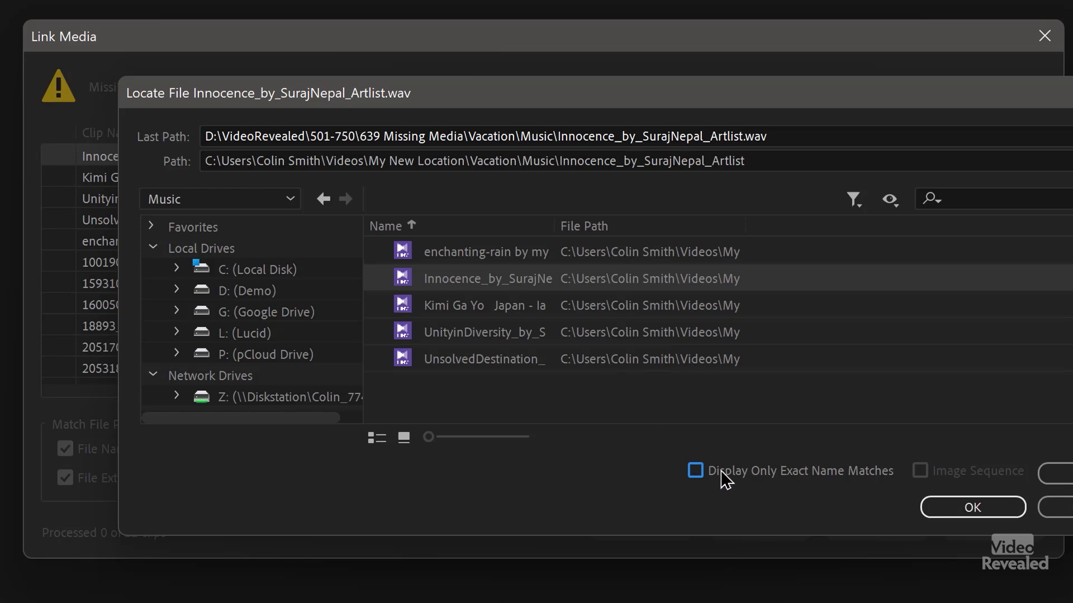
{"action": "left_click", "coordinate": [722, 474]}
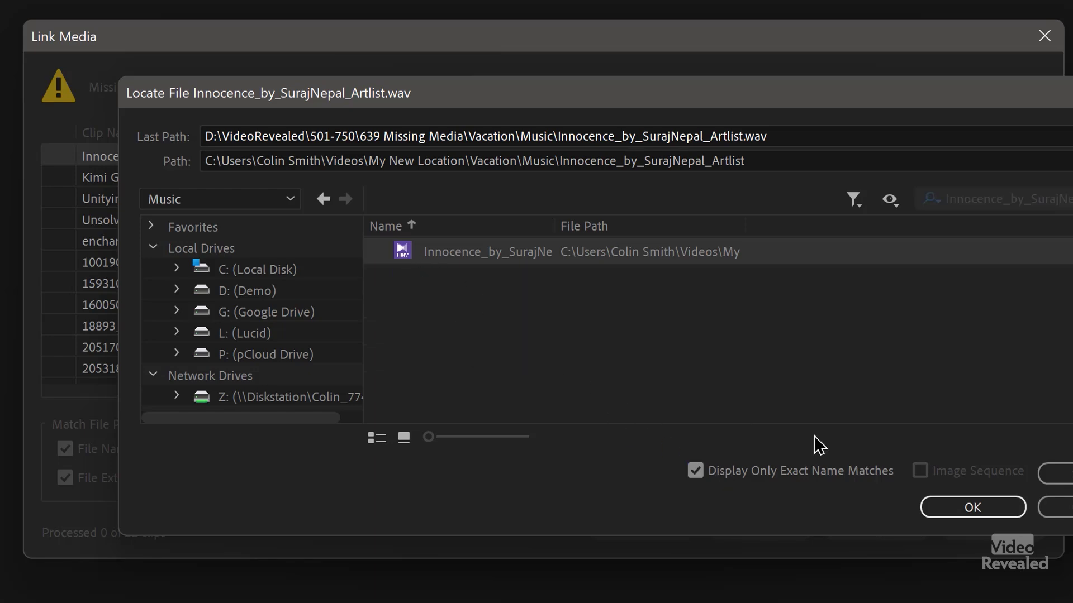
{"action": "left_click_drag", "start_coordinate": [817, 110], "coordinate": [570, 540]}
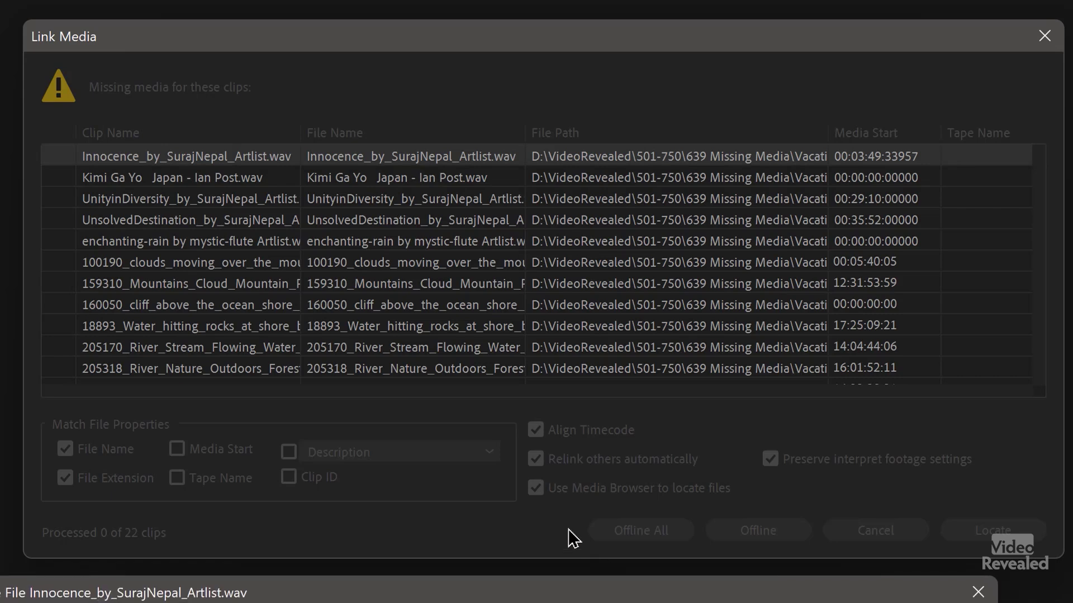
{"action": "left_click_drag", "start_coordinate": [633, 598], "coordinate": [718, 84]}
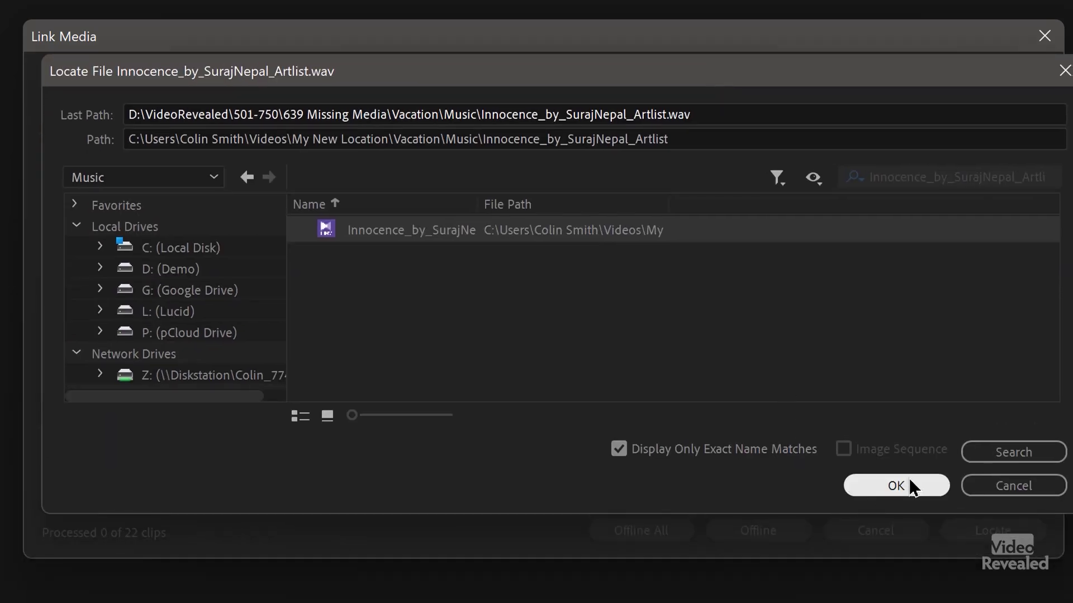
Relink the missing media using the selected Innocence file, and scrub the restored sequence to 00:01:15:35
{"action": "left_click", "coordinate": [909, 480]}
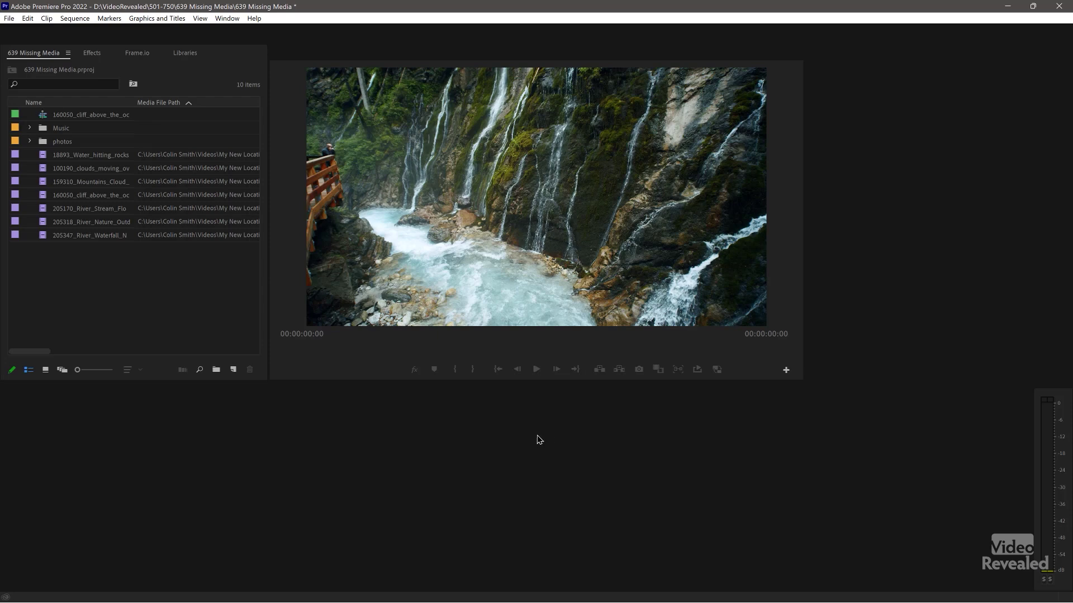
{"action": "left_click_drag", "start_coordinate": [394, 414], "coordinate": [615, 415]}
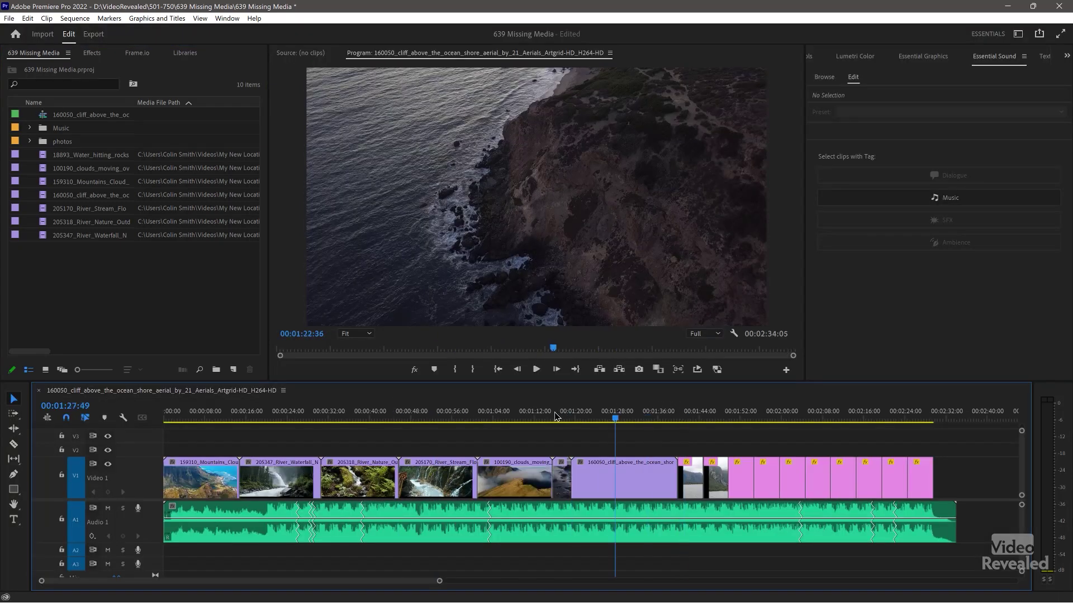
{"action": "left_click", "coordinate": [554, 414]}
Reveal the 205347_River_Waterfall clip's source file in File Explorer from the project
{"action": "right_click", "coordinate": [40, 237]}
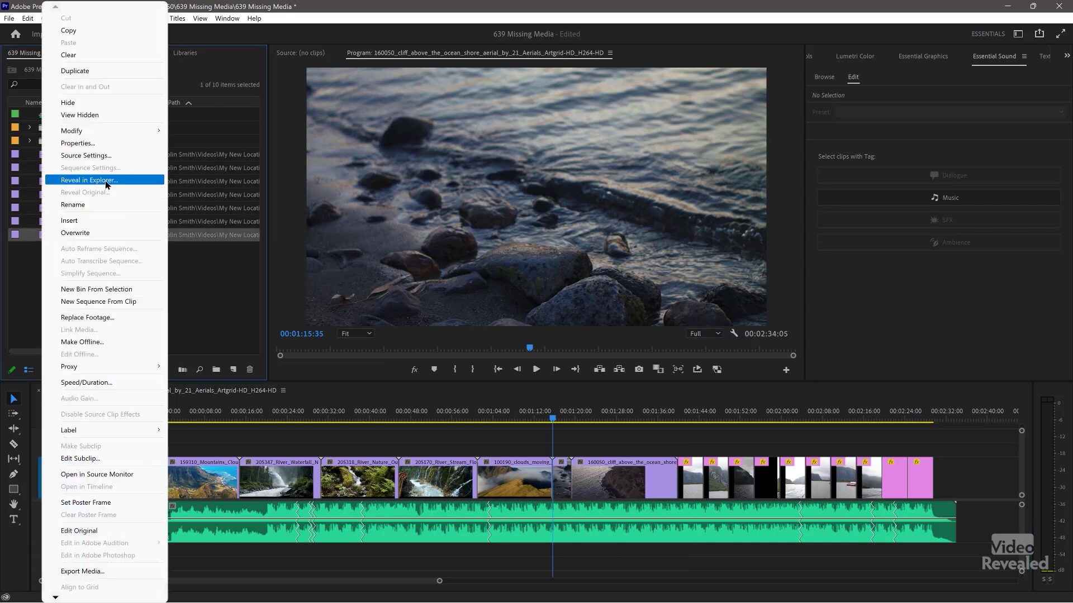
{"action": "left_click", "coordinate": [105, 180]}
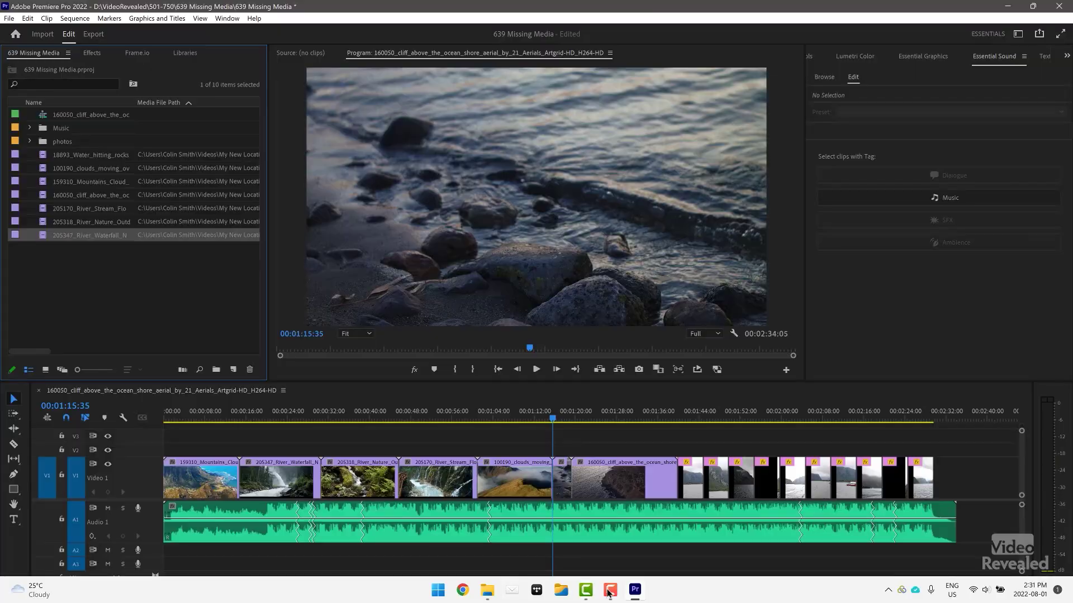
Open a new file manager window and browse to Footage\Artgrid\Business on the D: drive
{"action": "left_click", "coordinate": [531, 502]}
{"action": "key", "text": "super+e"}
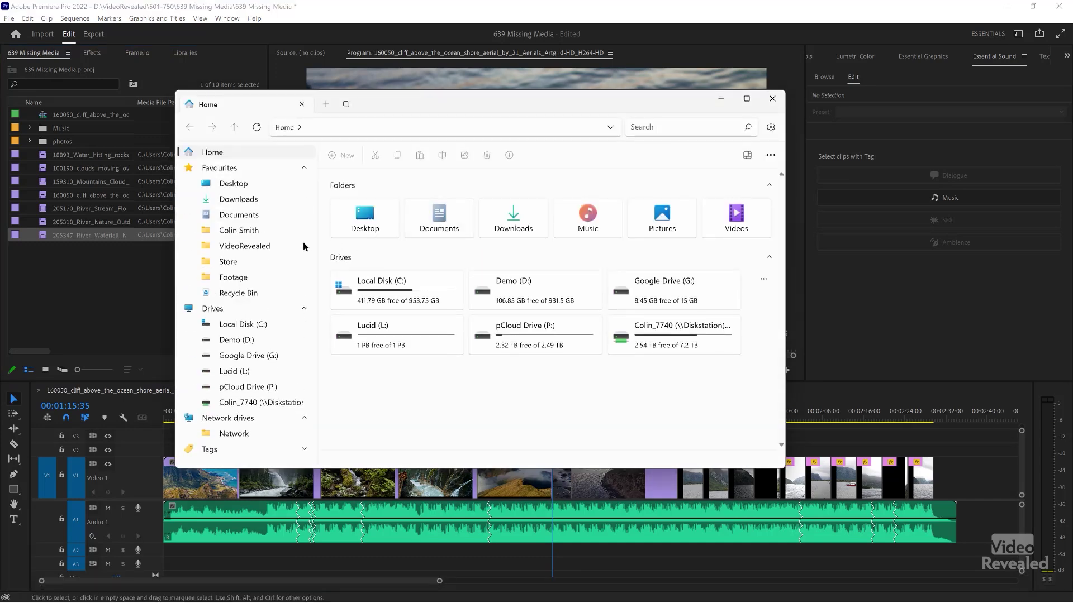
{"action": "left_click", "coordinate": [245, 278]}
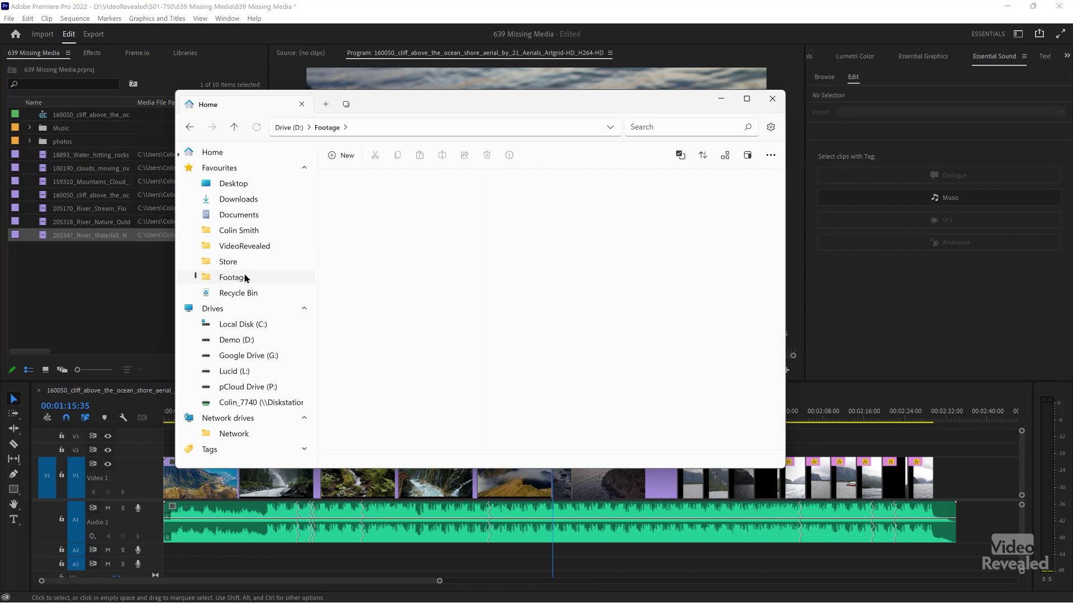
{"action": "left_click", "coordinate": [395, 211]}
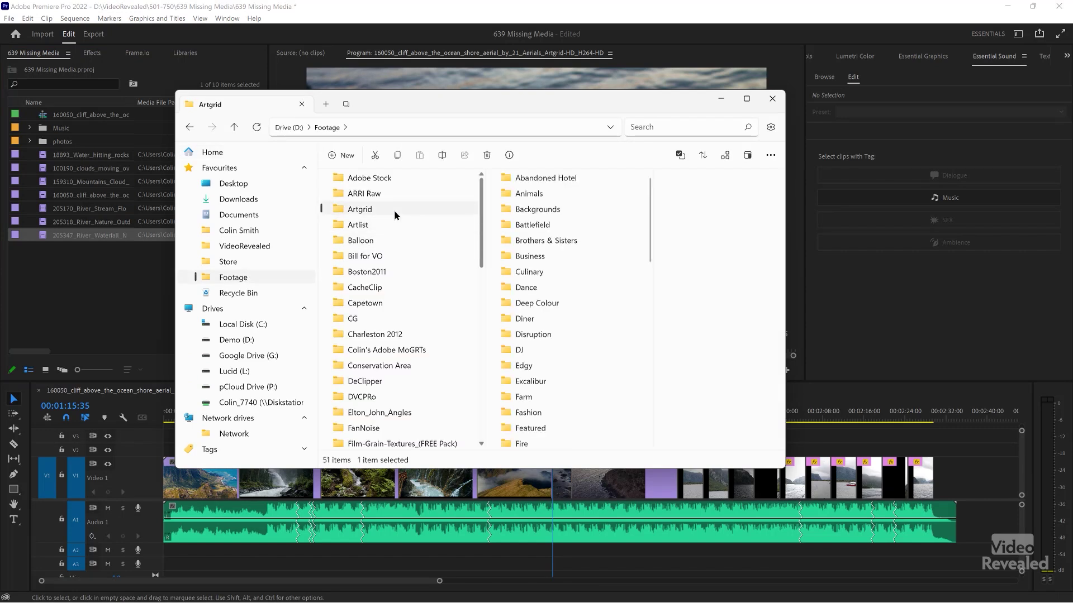
{"action": "mouse_move", "coordinate": [649, 214]}
{"action": "left_mouse_down"}
{"action": "mouse_move", "coordinate": [652, 405]}
{"action": "mouse_move", "coordinate": [657, 218]}
{"action": "mouse_move", "coordinate": [571, 201]}
{"action": "left_mouse_up"}
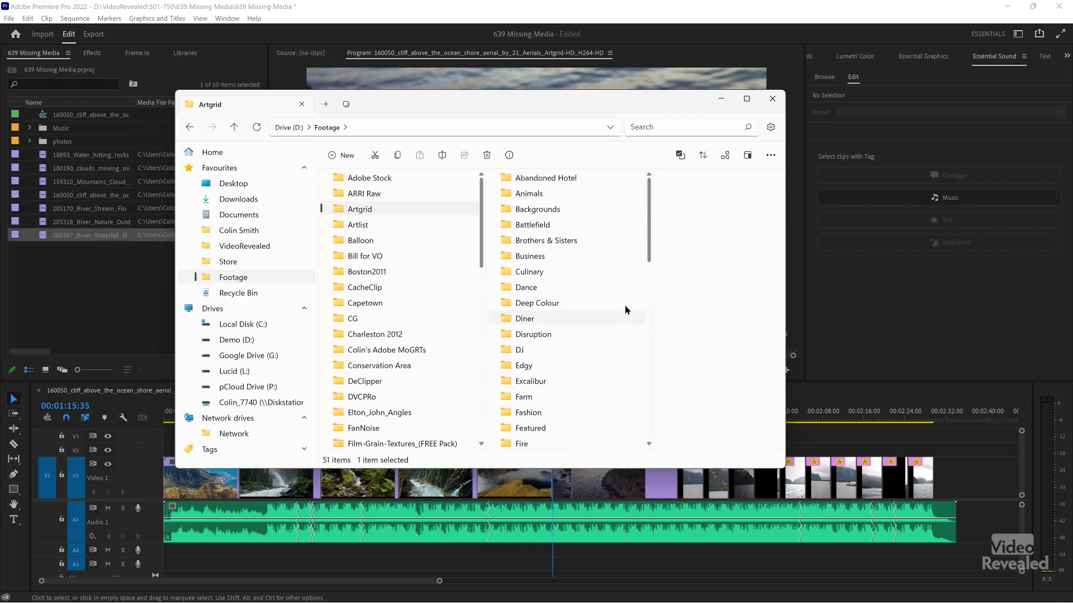
{"action": "left_click", "coordinate": [545, 256]}
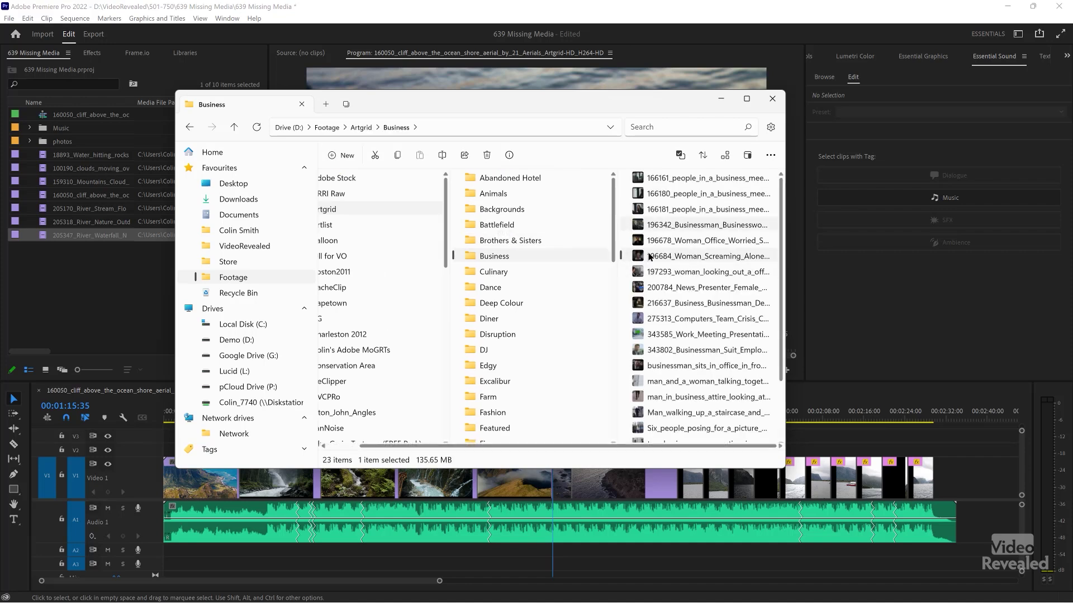
Preview the Business folder's video clips one after another up to 343802_Businessman_Suit, and close the preview
{"action": "key", "text": "space"}
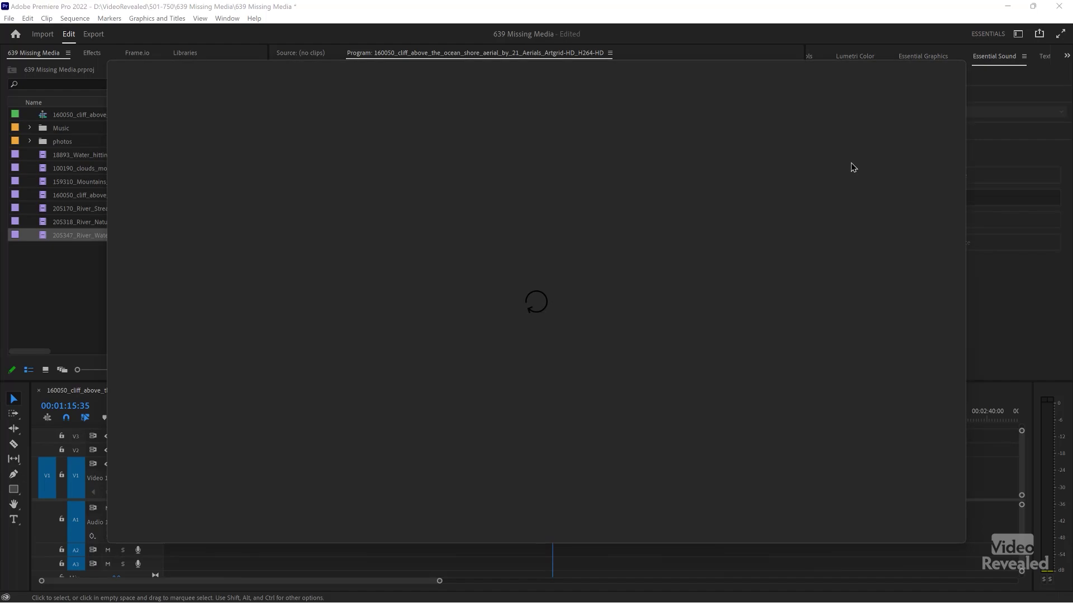
{"action": "key", "text": "Down"}
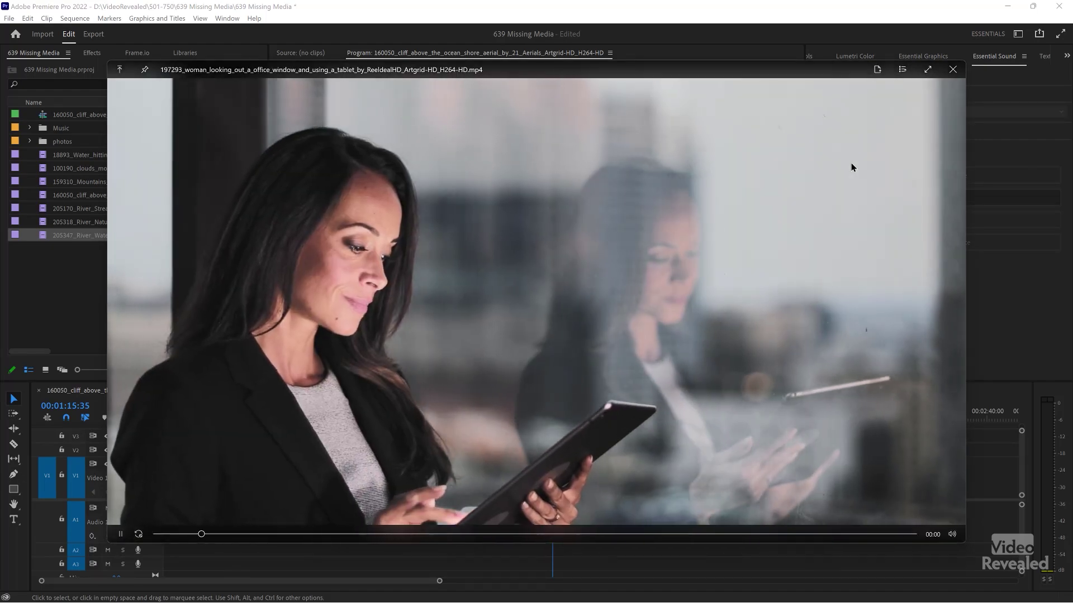
{"action": "key", "text": "Down"}
{"action": "key", "text": "Down"}
{"action": "key", "text": "Down"}
{"action": "key", "text": "Down"}
{"action": "key", "text": "Down"}
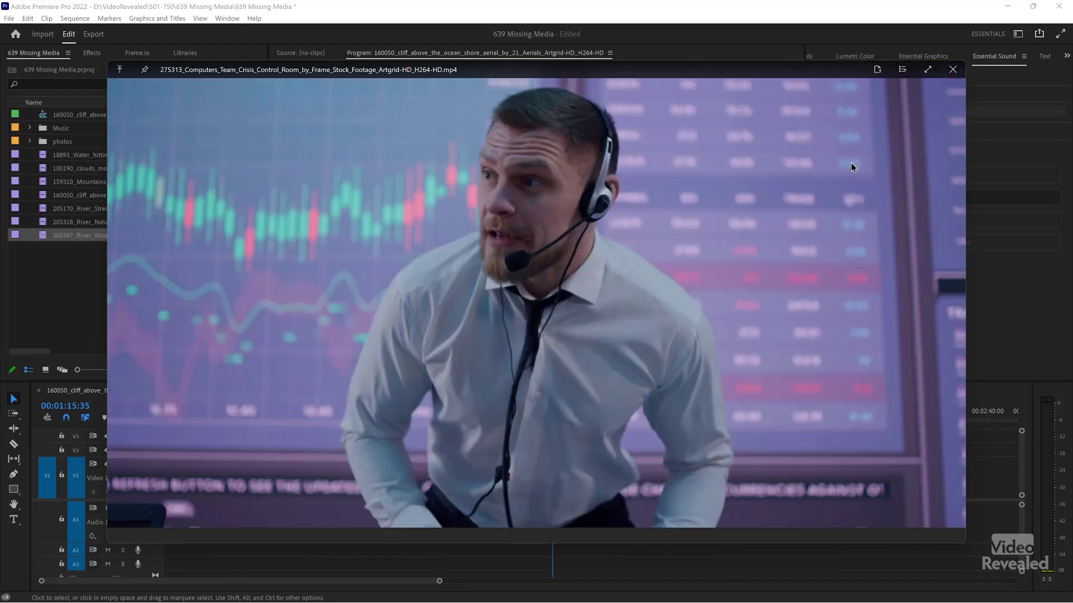
{"action": "key", "text": "space"}
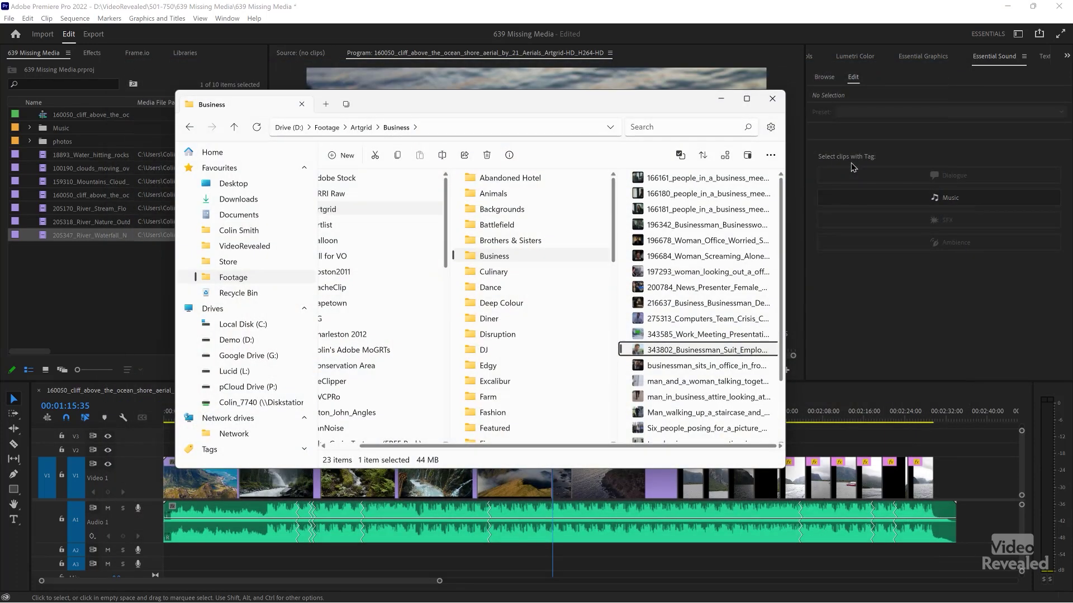